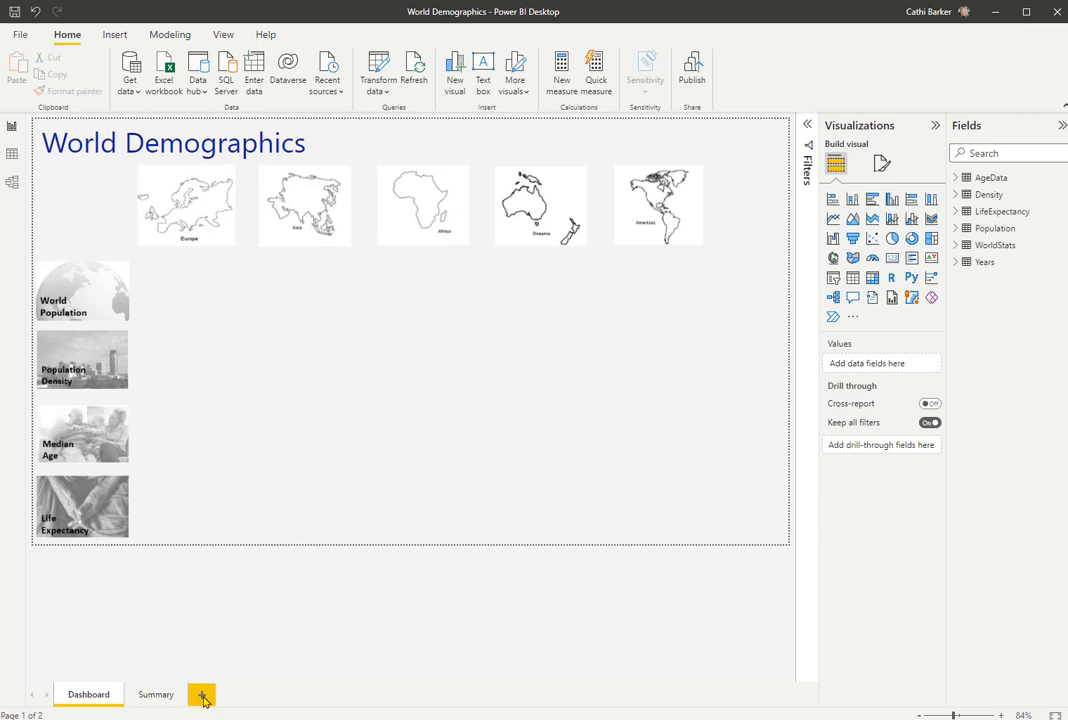
- Add a report page named Population and place it between the Dashboard and Summary pages
click(202, 694)
double_click(214, 697)
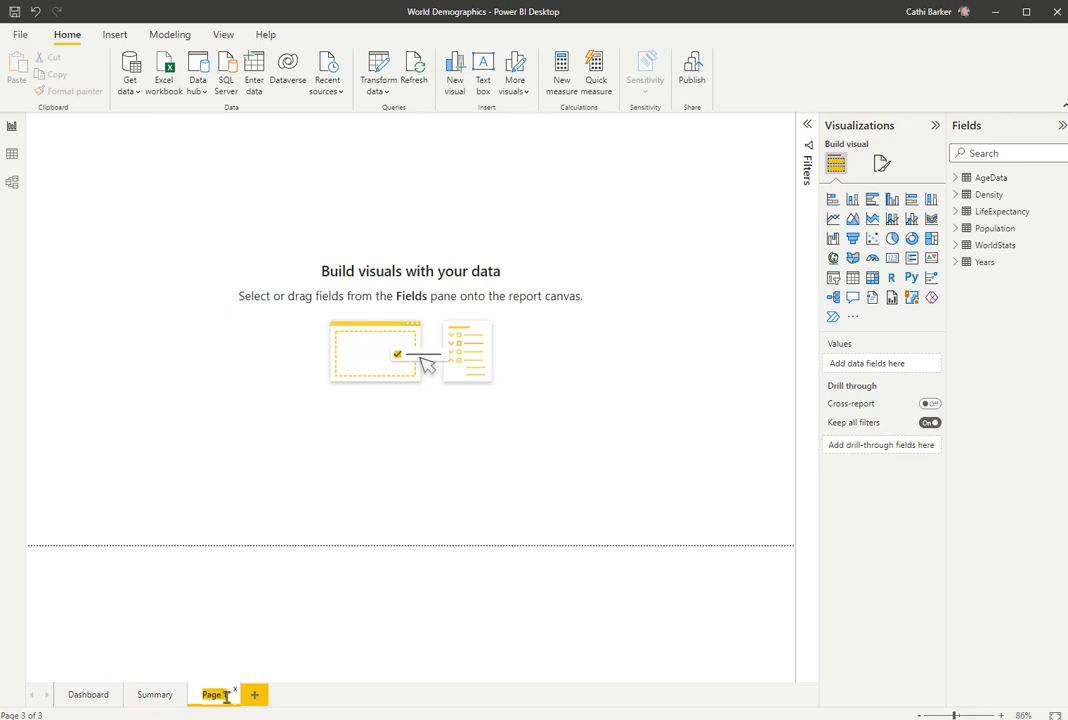
text(Population)
key(Return)
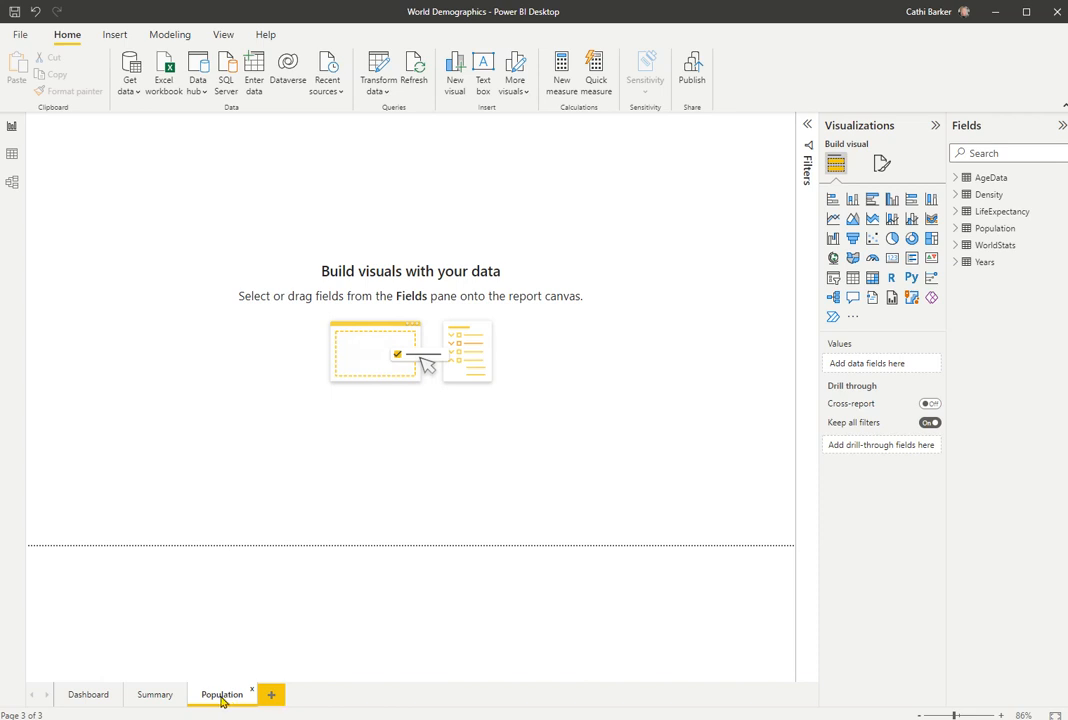
drag(222, 701, 152, 701)
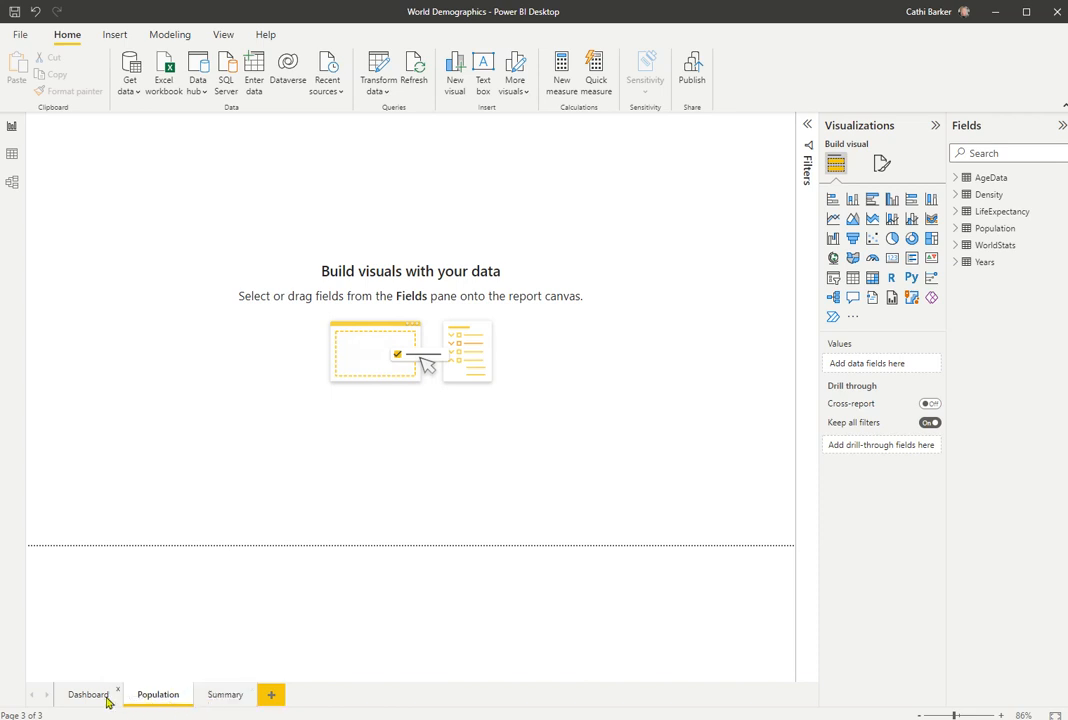
- Add a new report page and name it Median Age
click(277, 695)
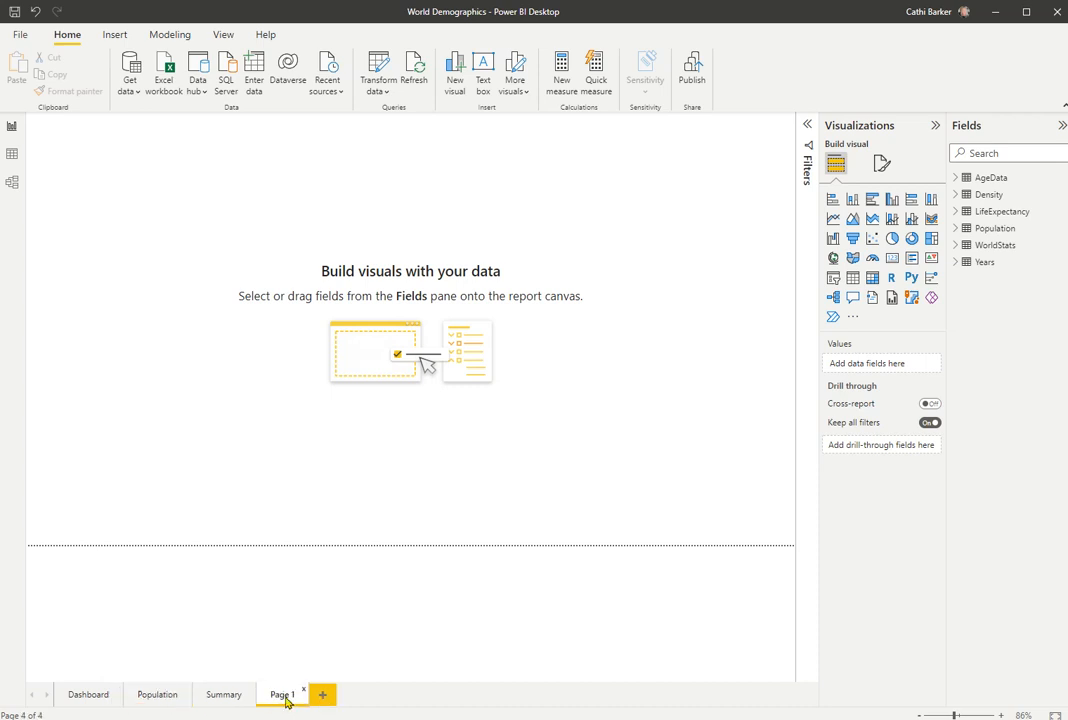
double_click(298, 701)
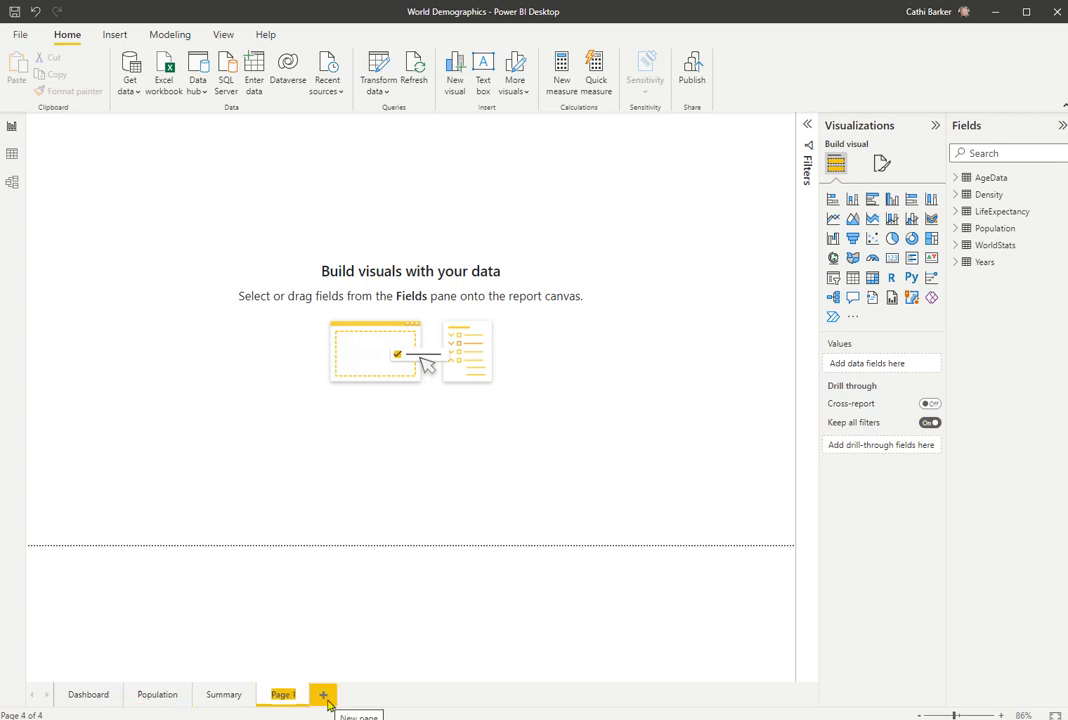
text(Moedian Age)
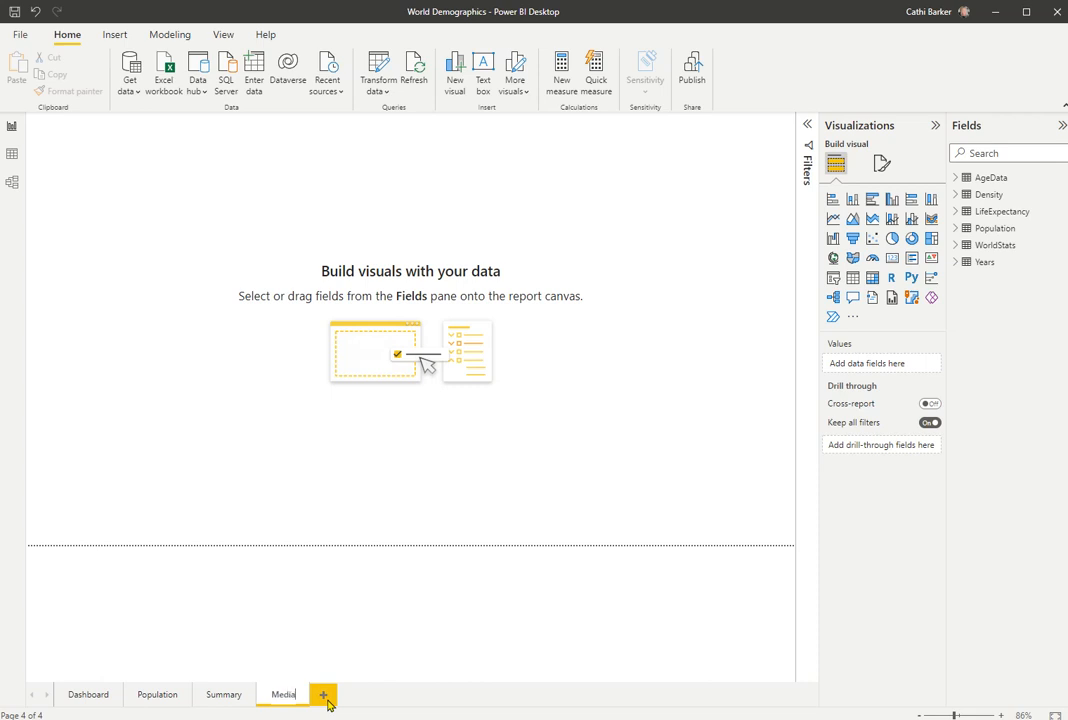
key(Return)
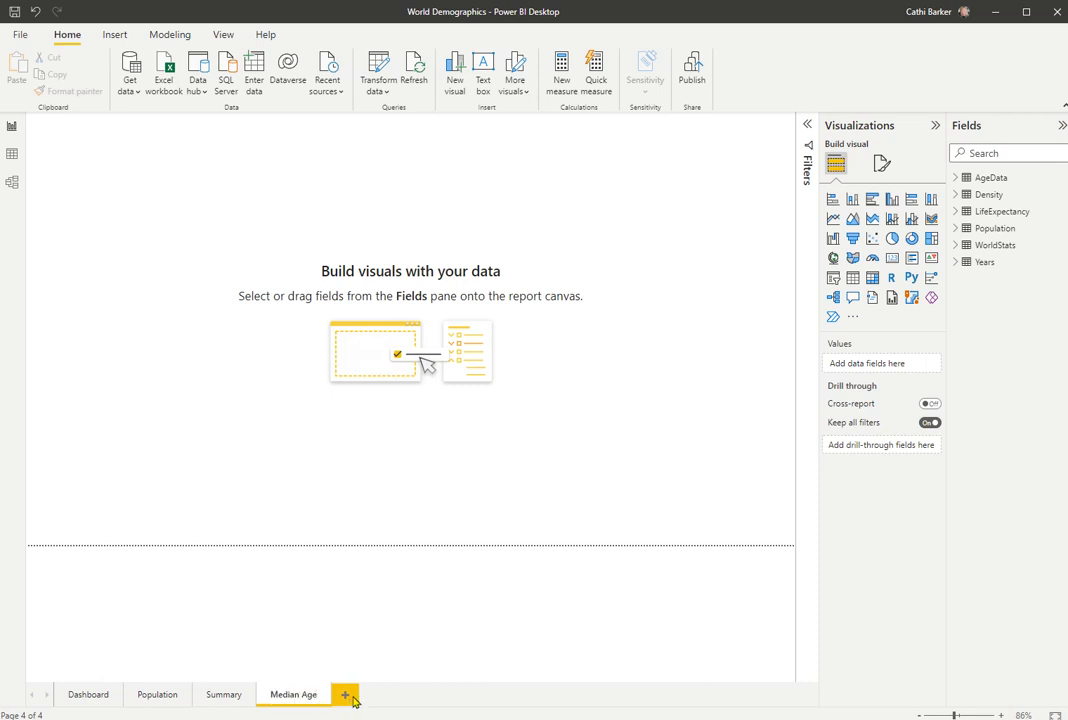
- Add a new report page and name it Life Expectancy
click(350, 697)
double_click(355, 697)
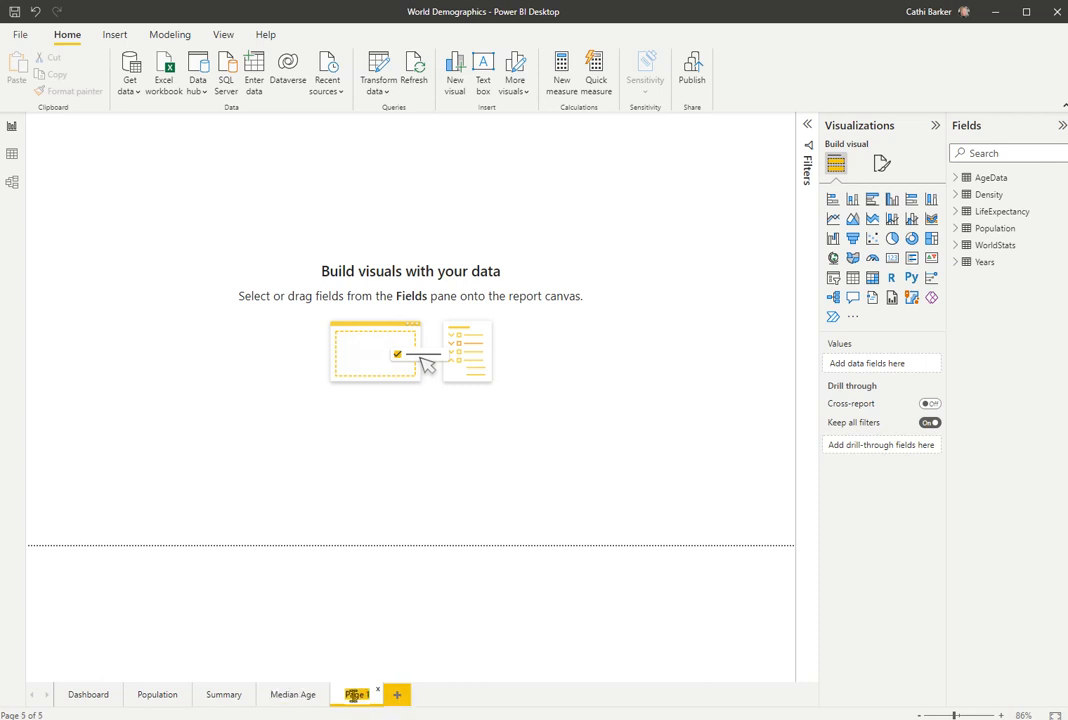
text(Exper)
text(tancy)
key(Return)
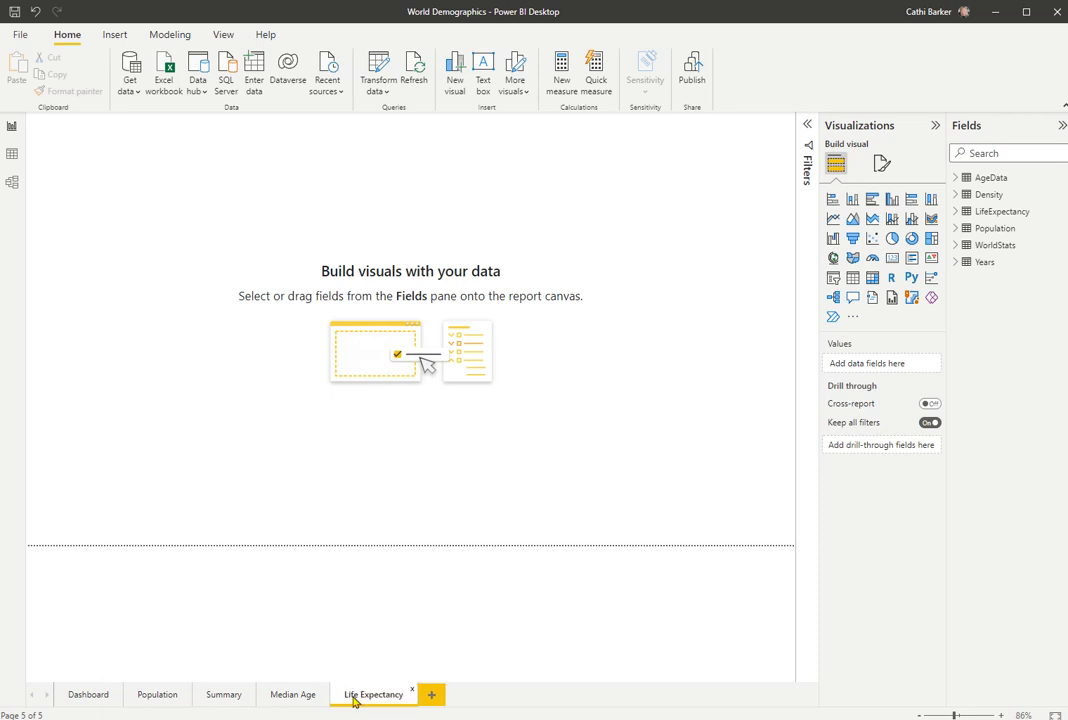
- Add a report page named Income Per Person and move the Summary page to the end of the page order
click(431, 694)
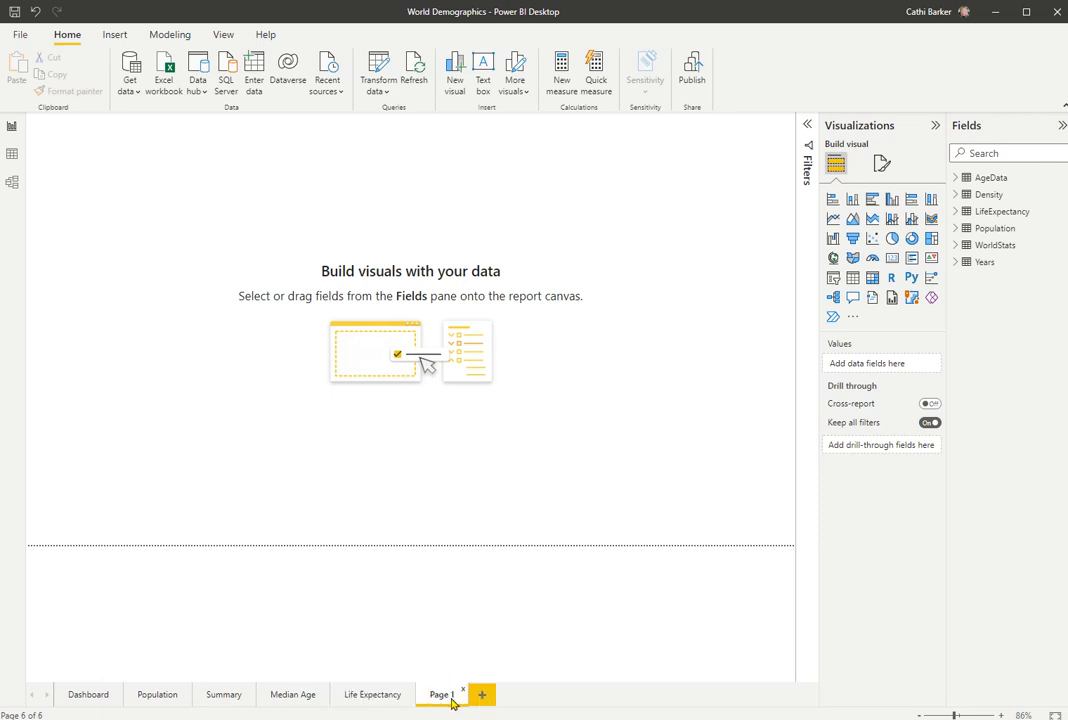
double_click(450, 697)
text(Income Per Person)
key(Return)
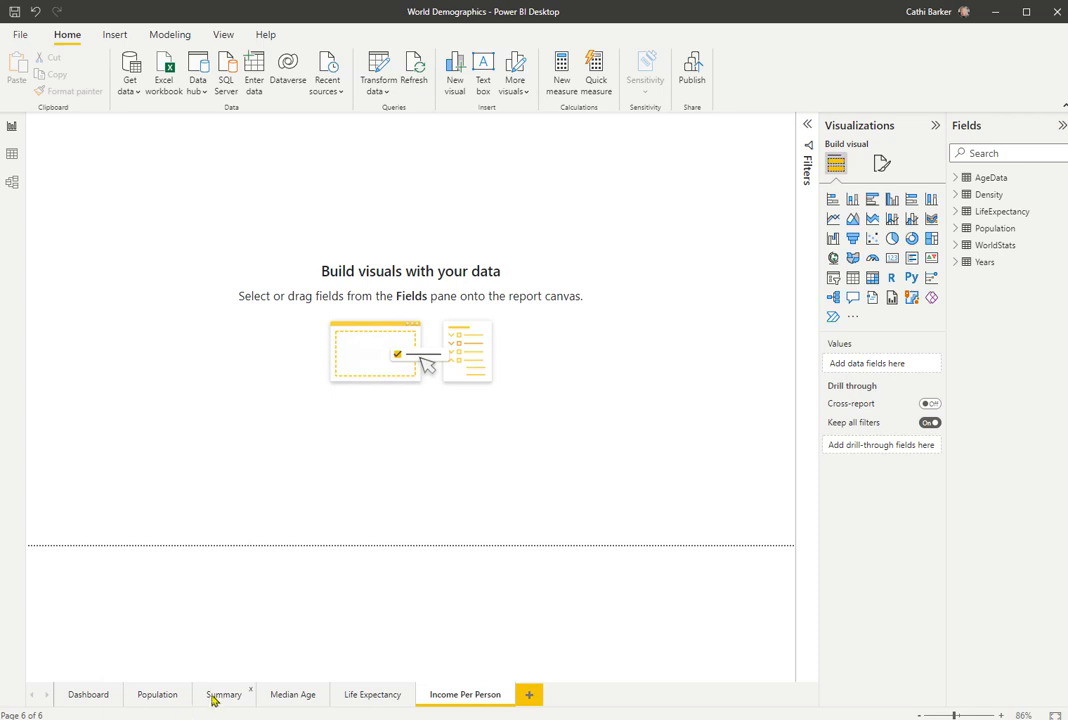
mouse_move(222, 694)
mouse_down()
mouse_move(553, 698)
mouse_move(500, 700)
mouse_up()
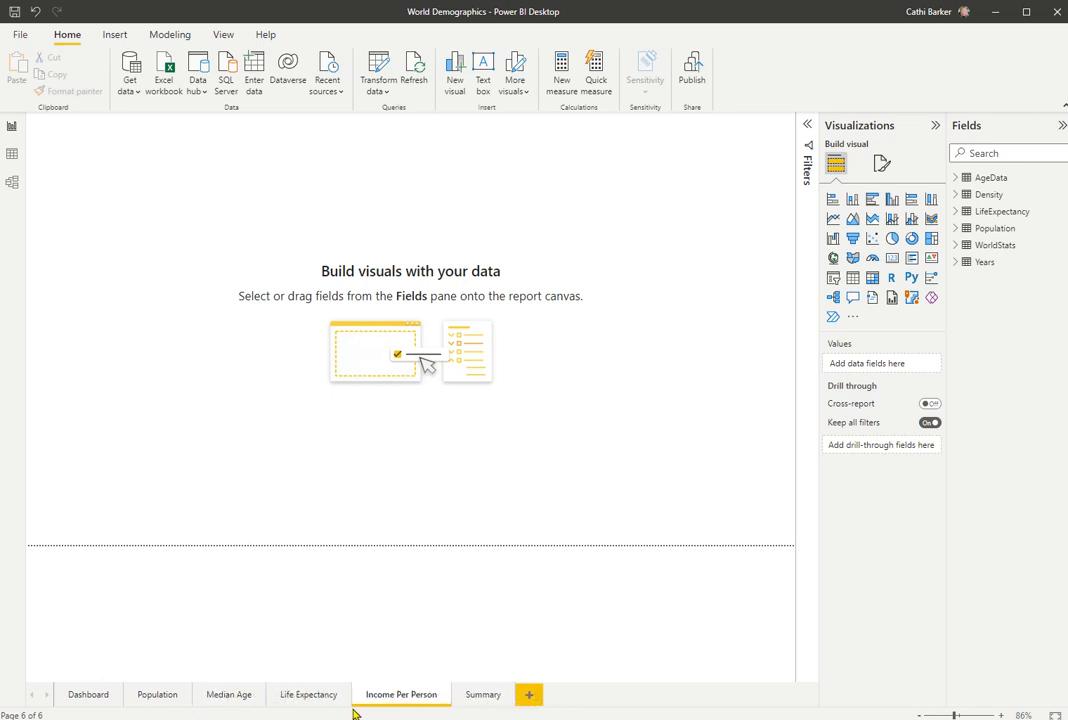
click(160, 700)
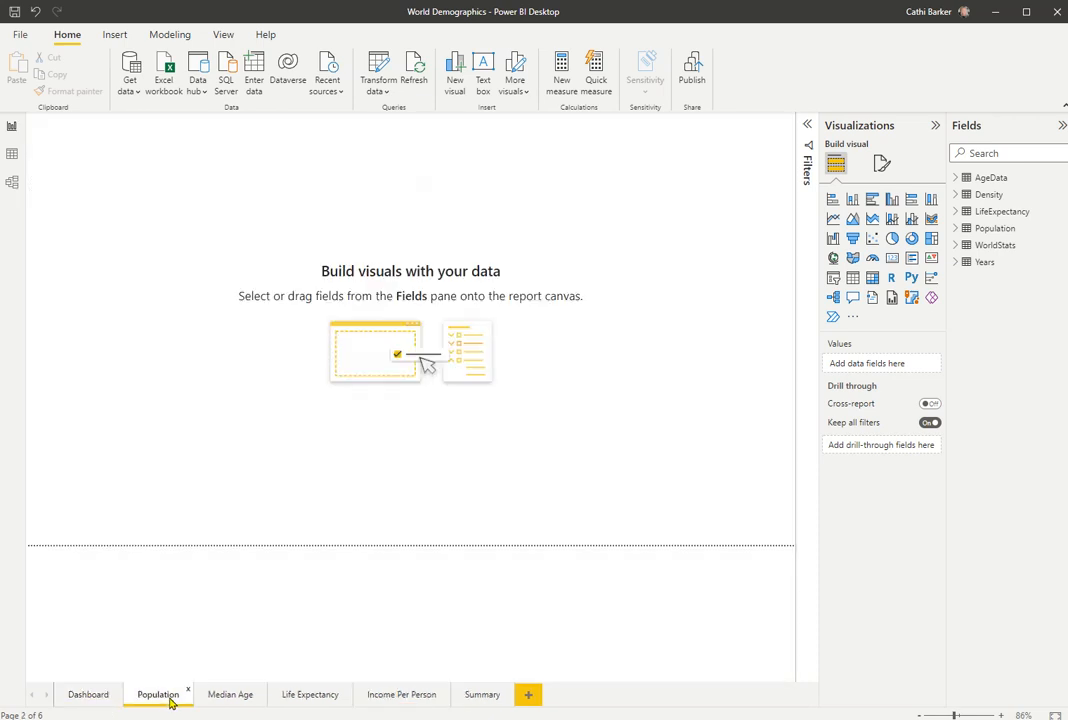
click(230, 702)
click(393, 705)
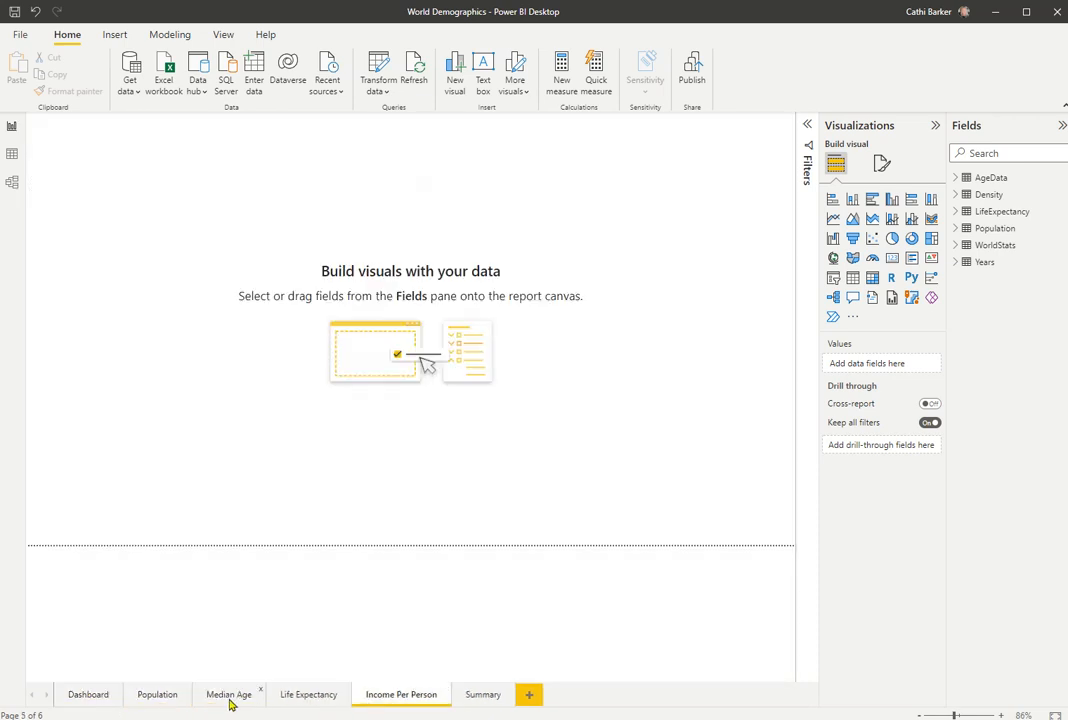
- Insert a page navigator on the Dashboard page and move it just above the continent images
click(90, 700)
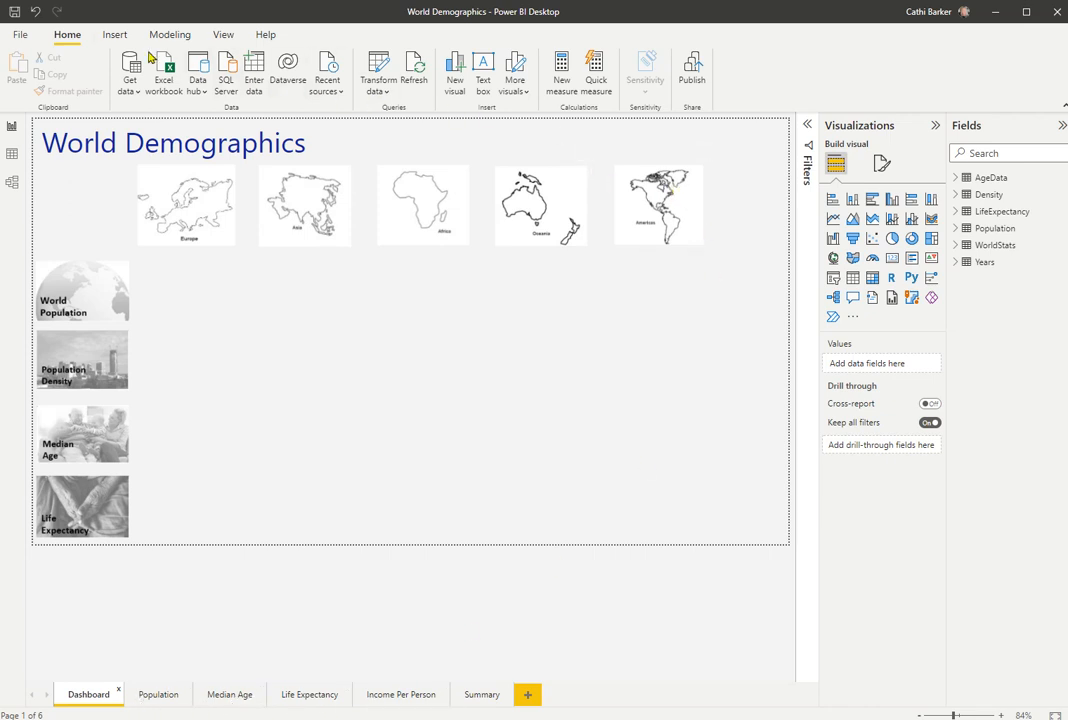
click(116, 37)
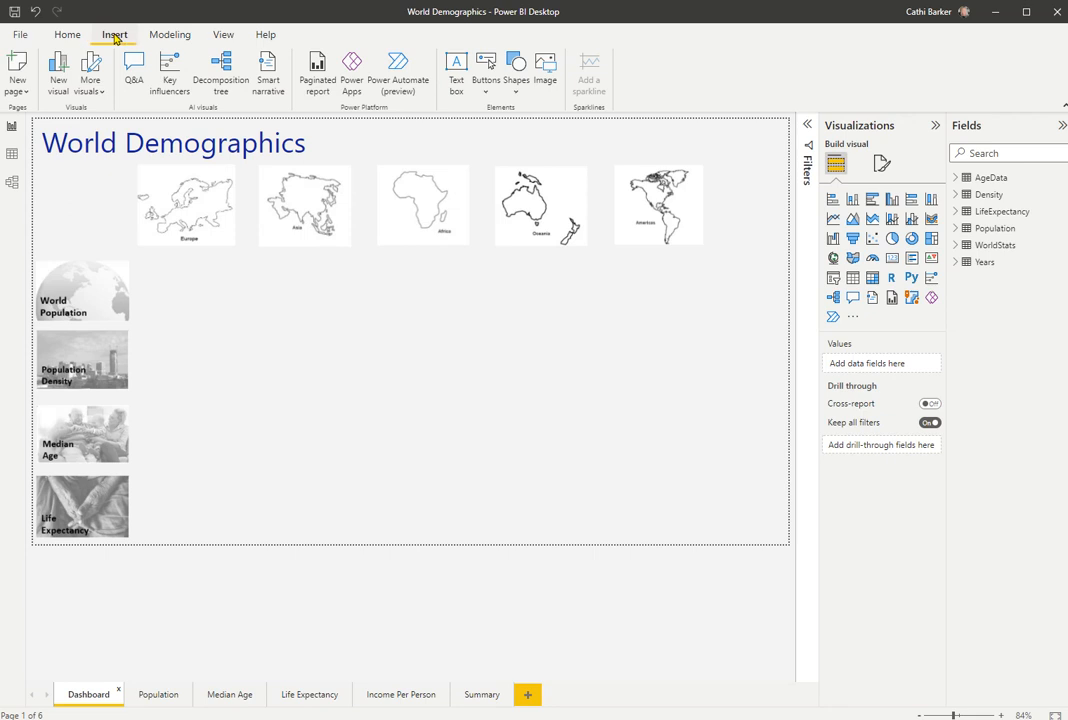
click(487, 94)
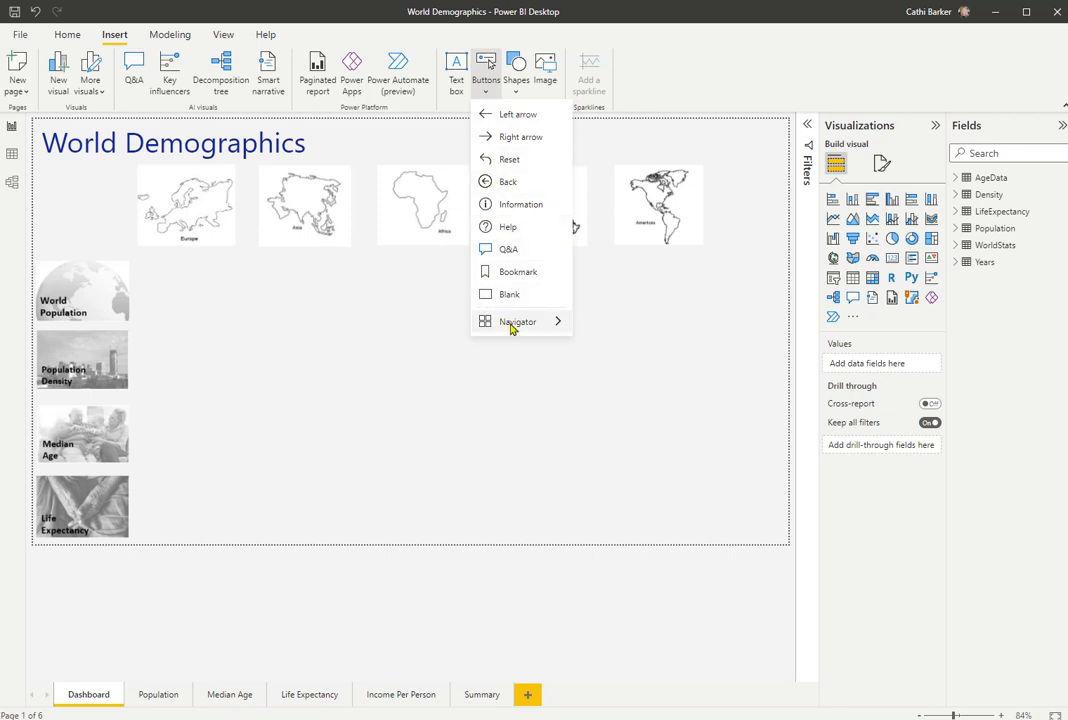
mouse_move(511, 329)
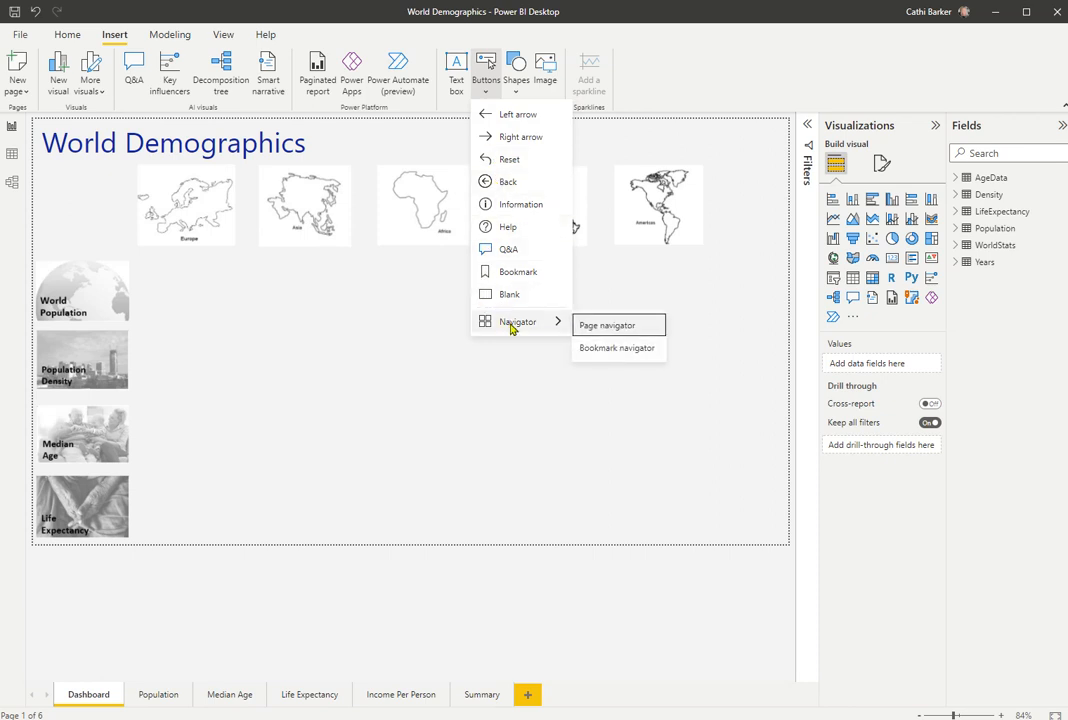
click(596, 332)
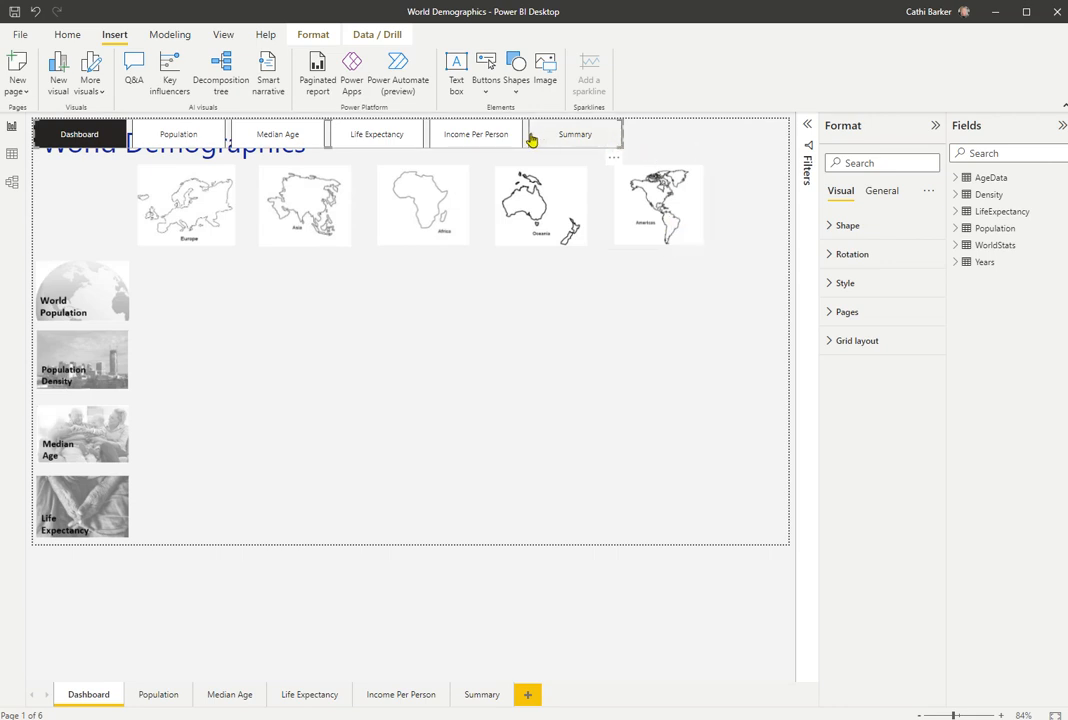
drag(528, 139, 629, 148)
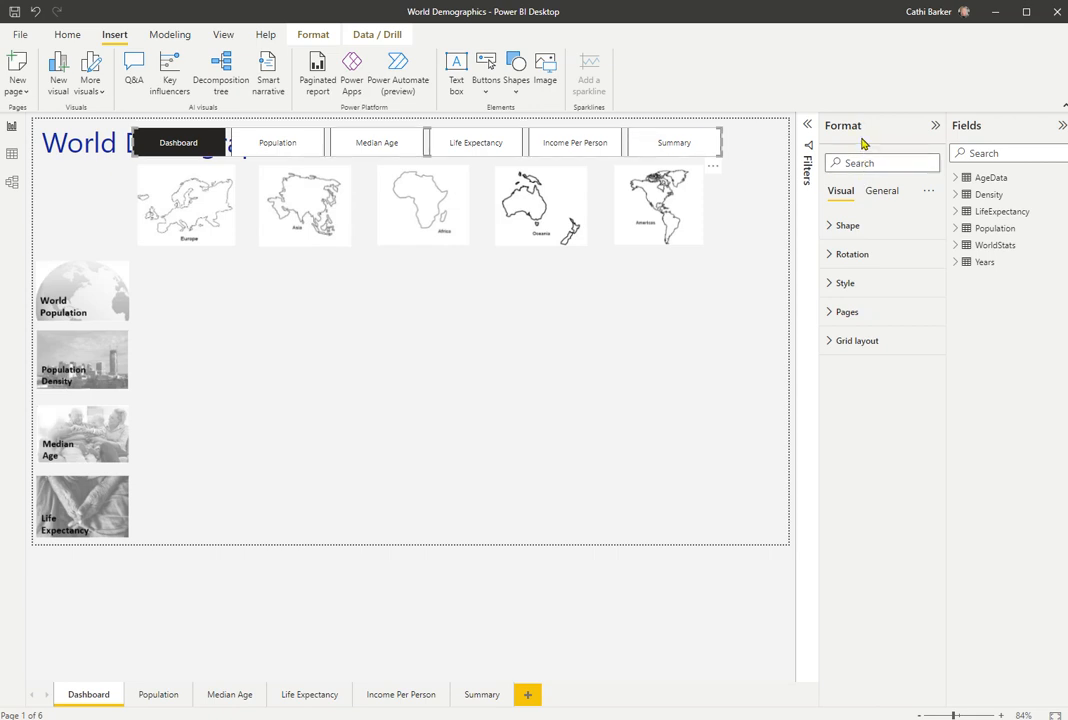
- Arrange the page navigator as a grid with 2 rows and 3 columns, and make it taller
click(830, 343)
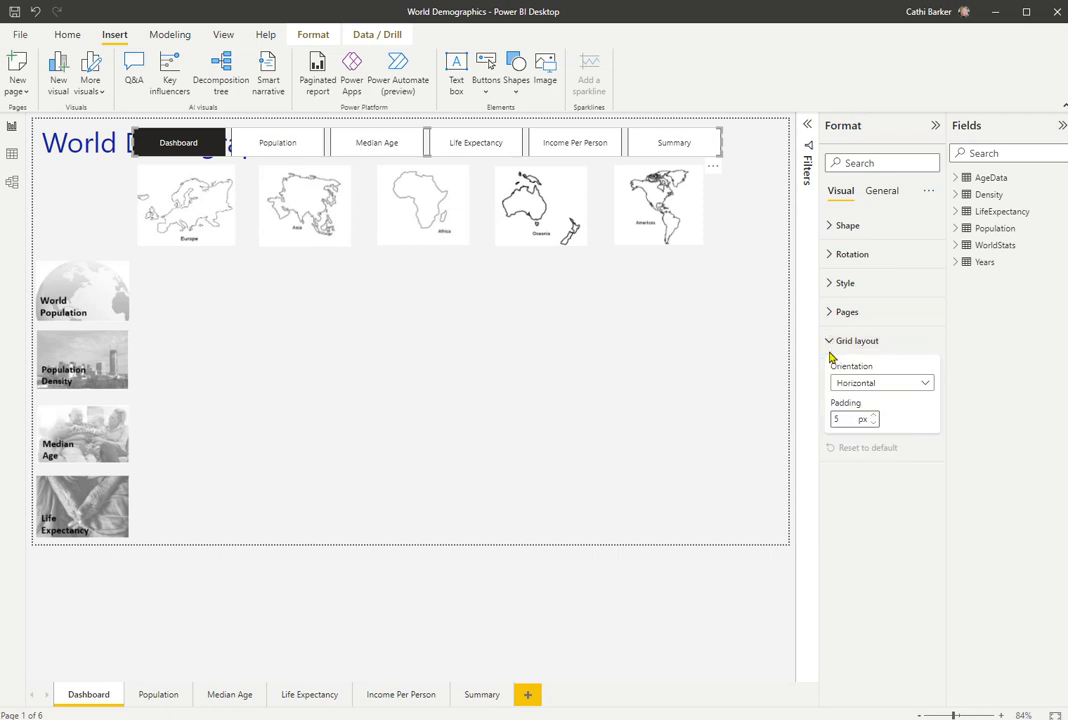
click(926, 386)
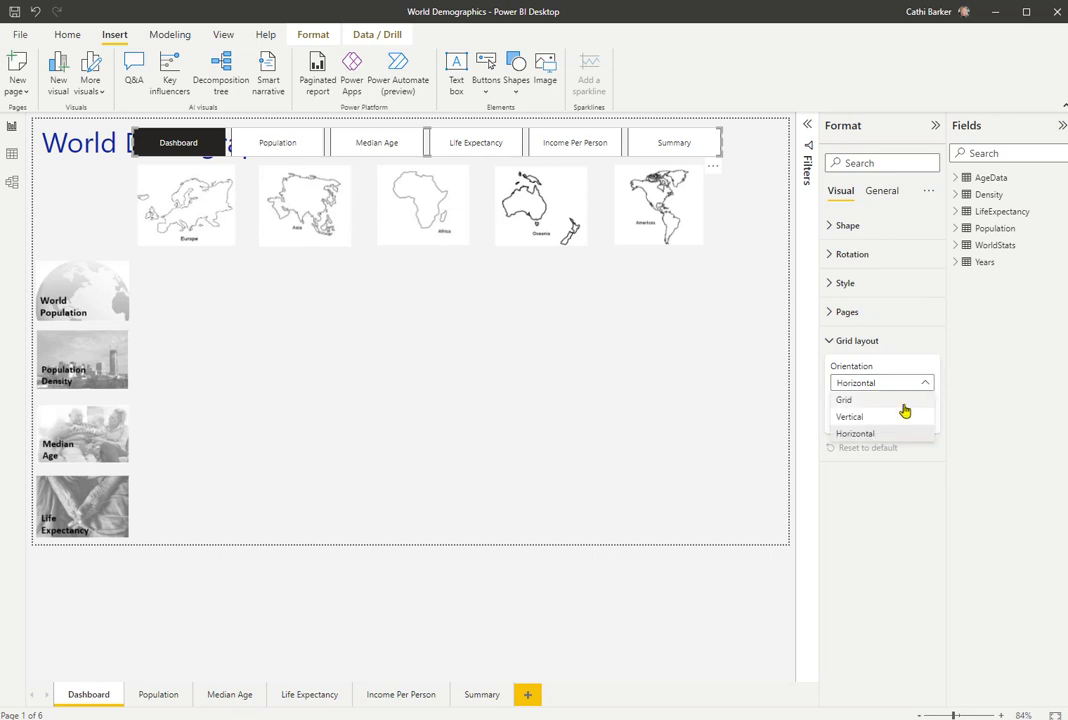
click(903, 403)
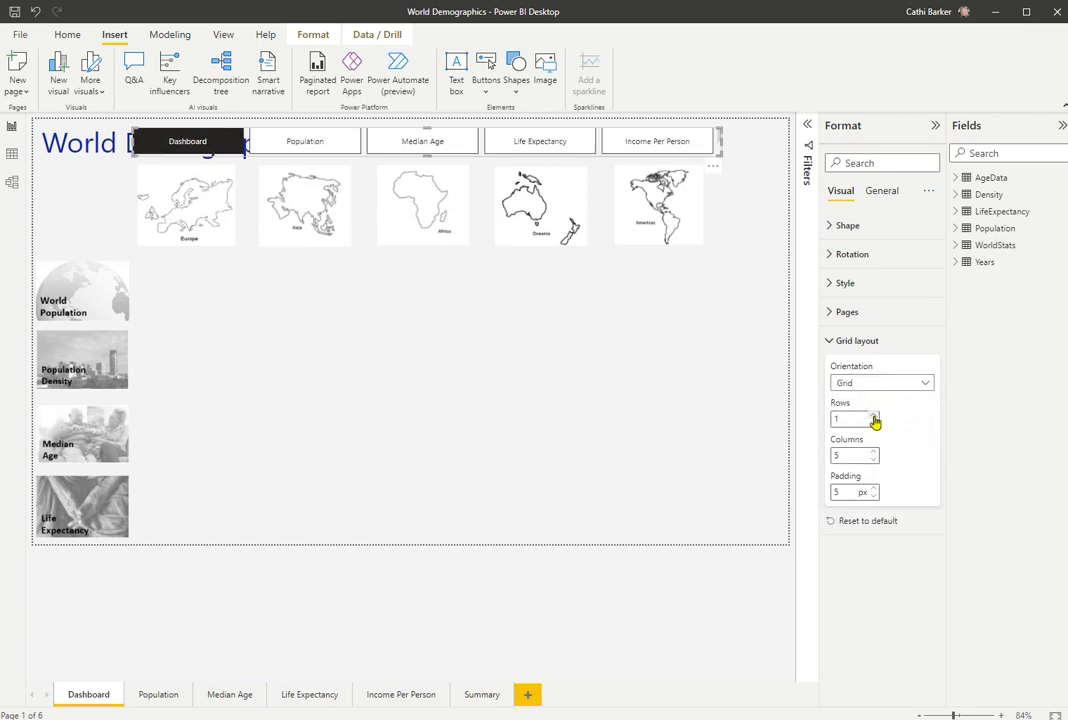
click(873, 415)
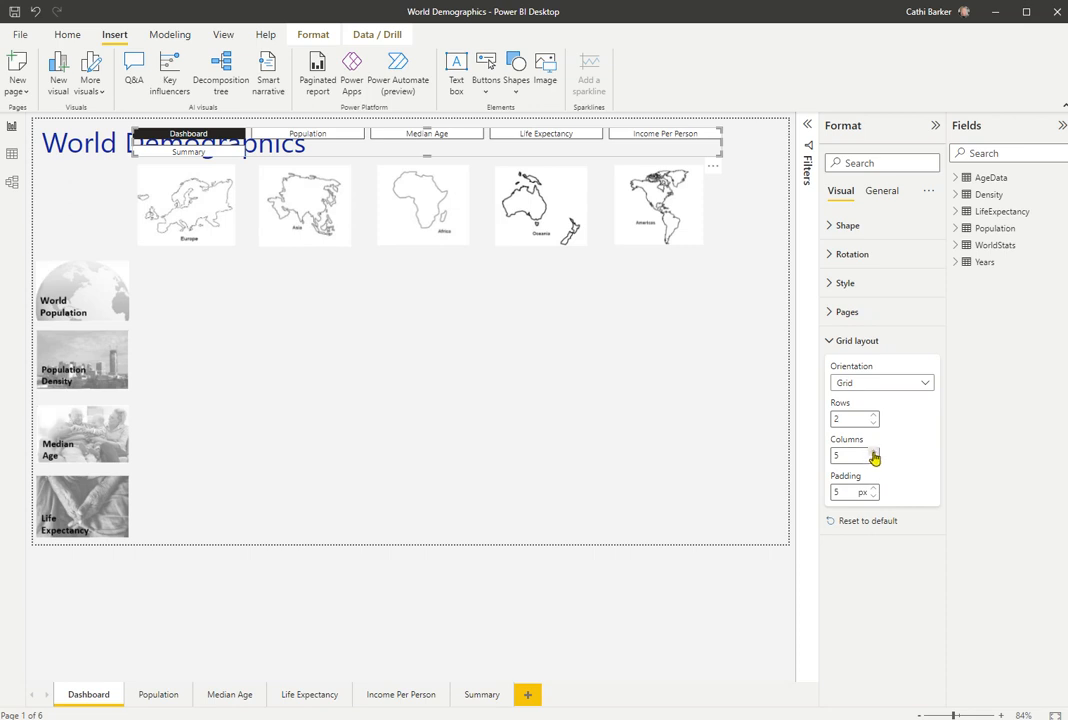
click(873, 451)
click(873, 461)
click(873, 461)
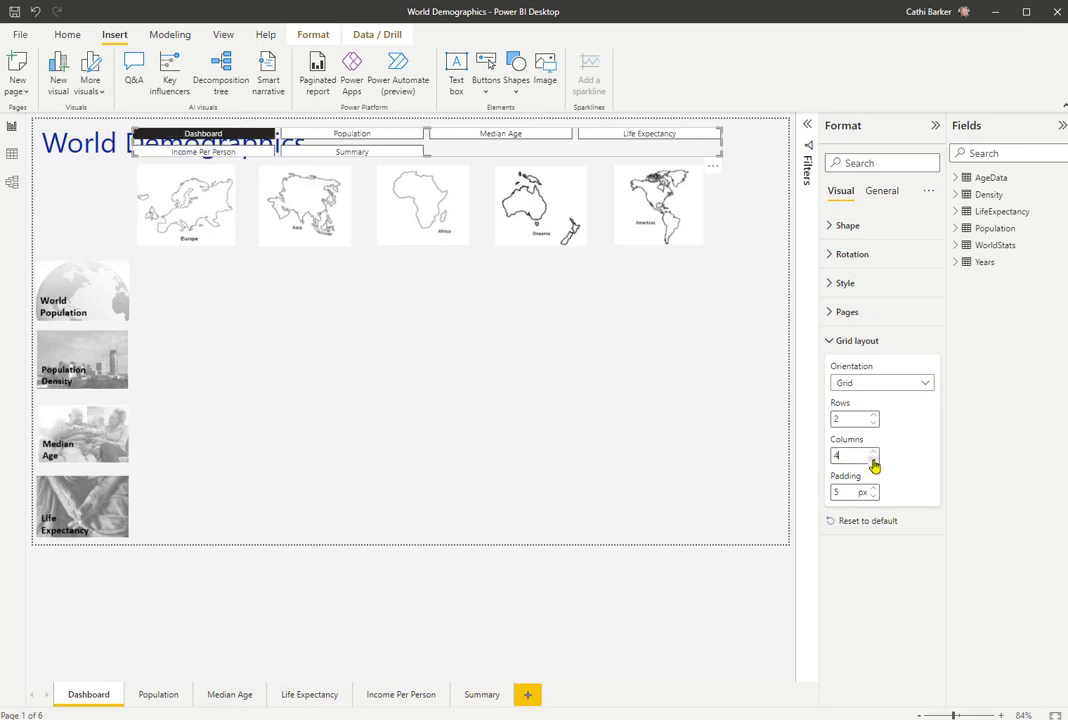
click(873, 461)
click(873, 461)
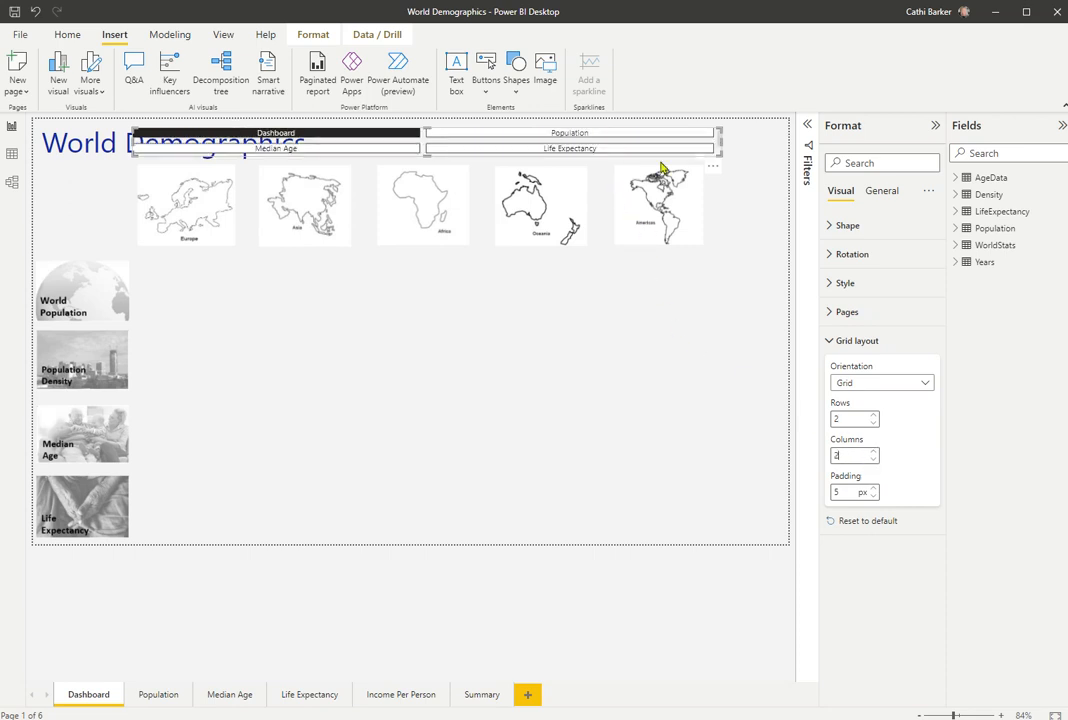
drag(719, 154, 724, 227)
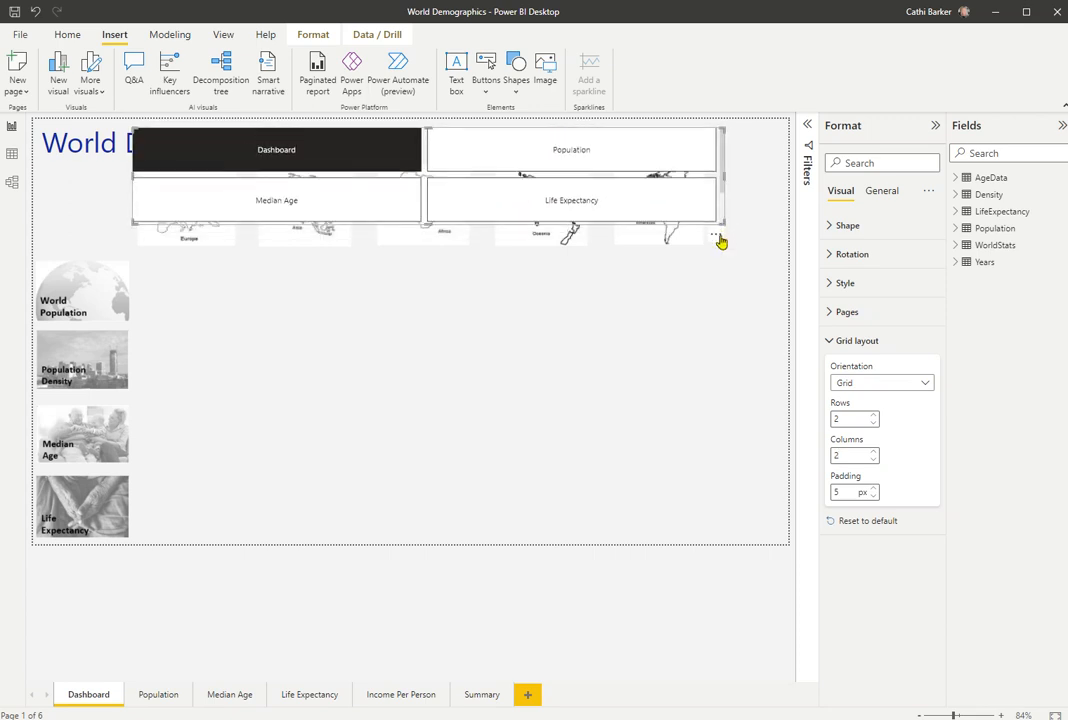
click(874, 452)
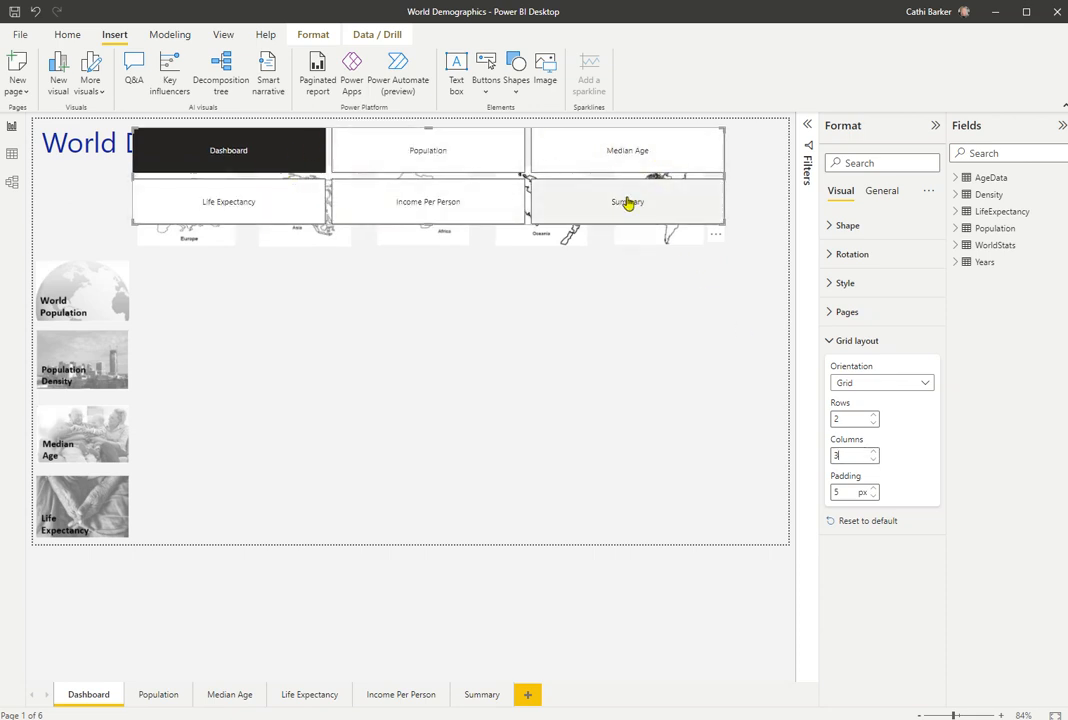
- Set the page navigator's orientation back to Horizontal
click(925, 385)
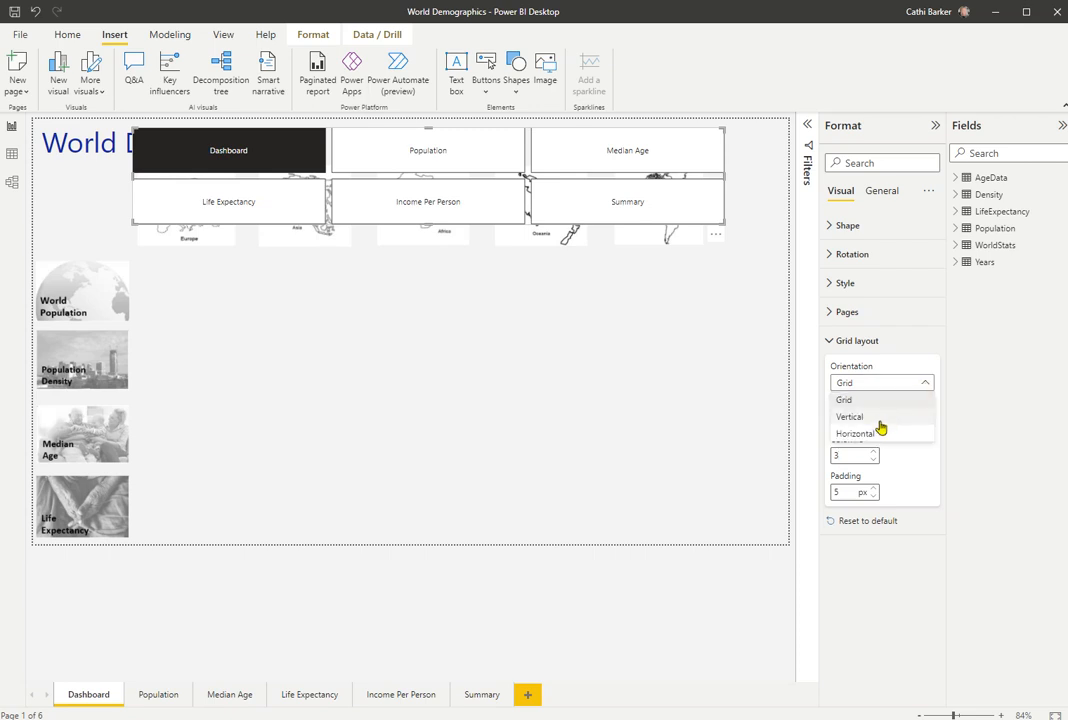
click(850, 434)
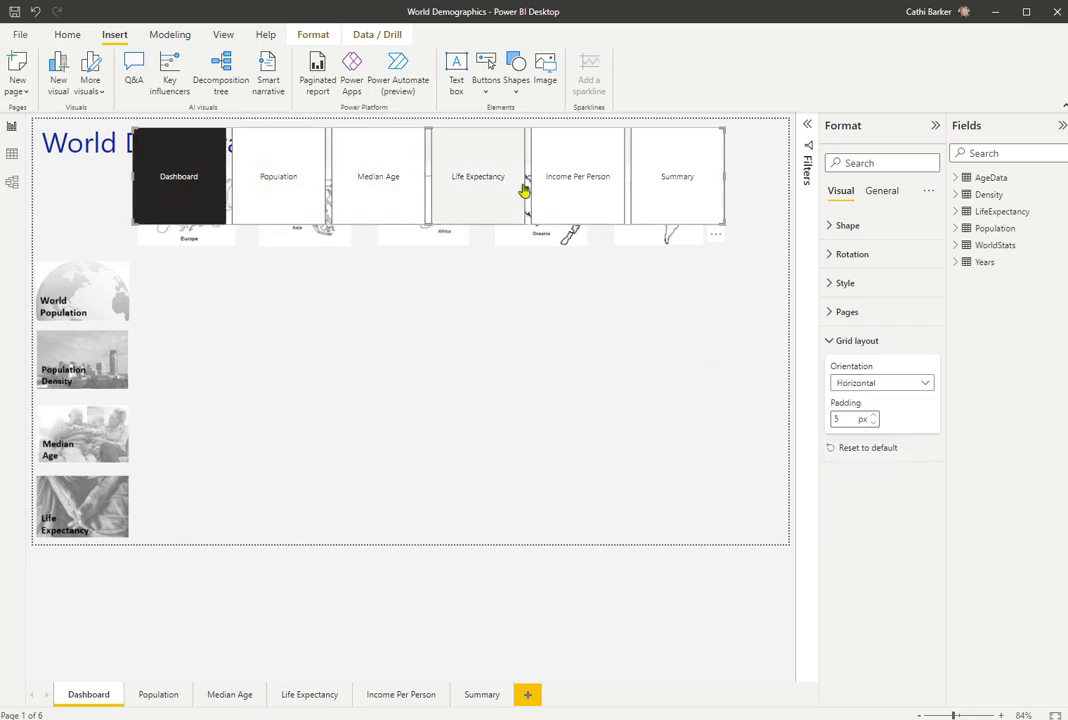
- Set the page navigator's orientation to Vertical and reshape it into a narrow column along the right edge of the report page
click(925, 384)
click(872, 416)
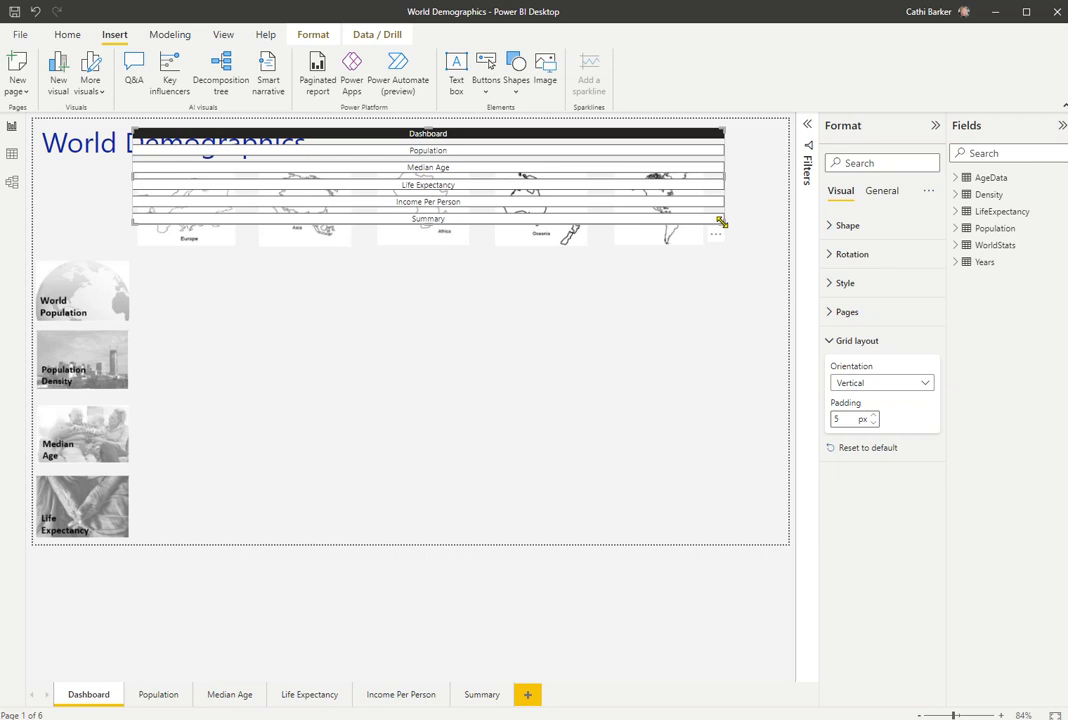
drag(721, 222, 227, 442)
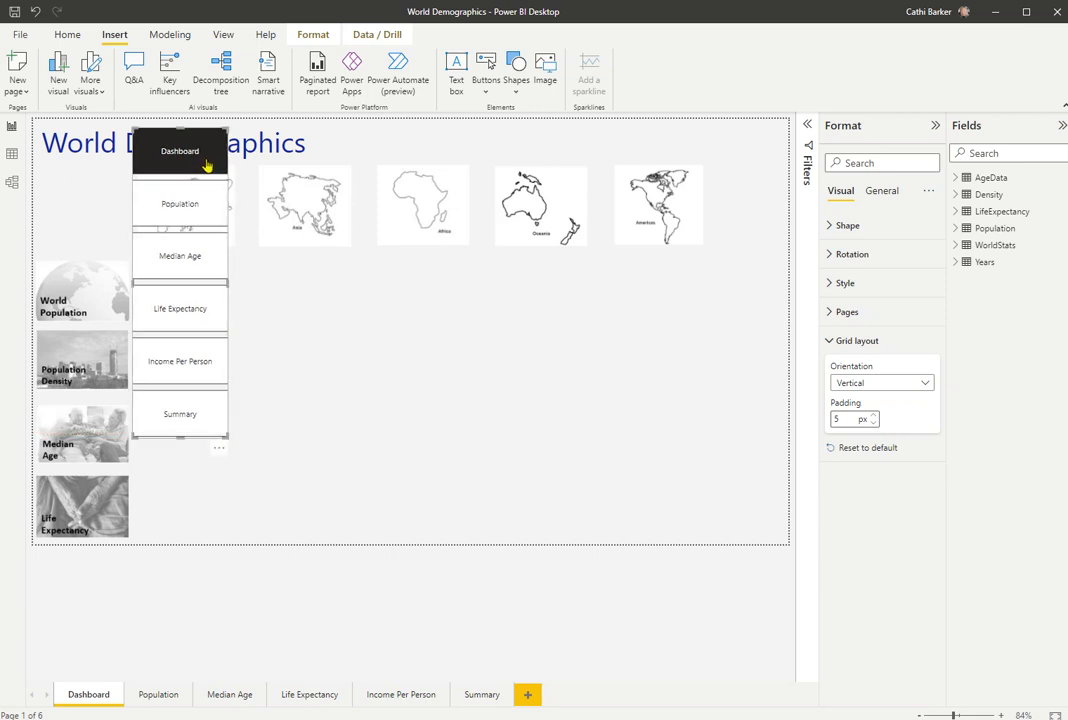
drag(211, 170, 804, 203)
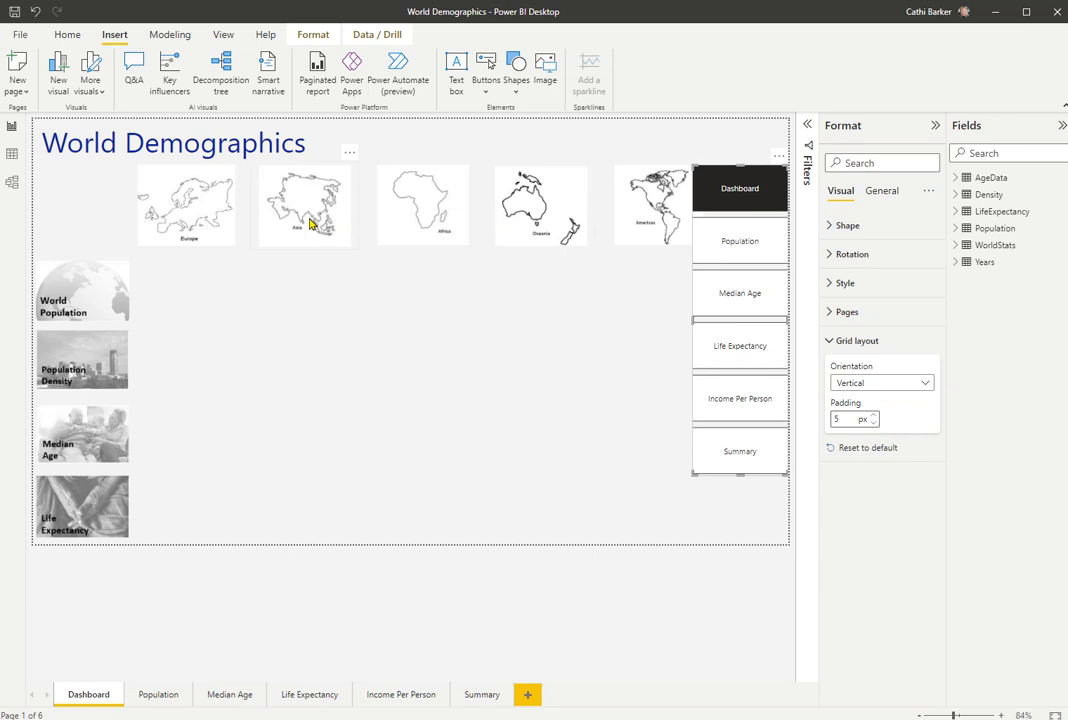
- Shift the Asia, Africa, Oceania and Americas images left so the row clears the page navigator
drag(310, 224, 298, 210)
drag(410, 219, 391, 215)
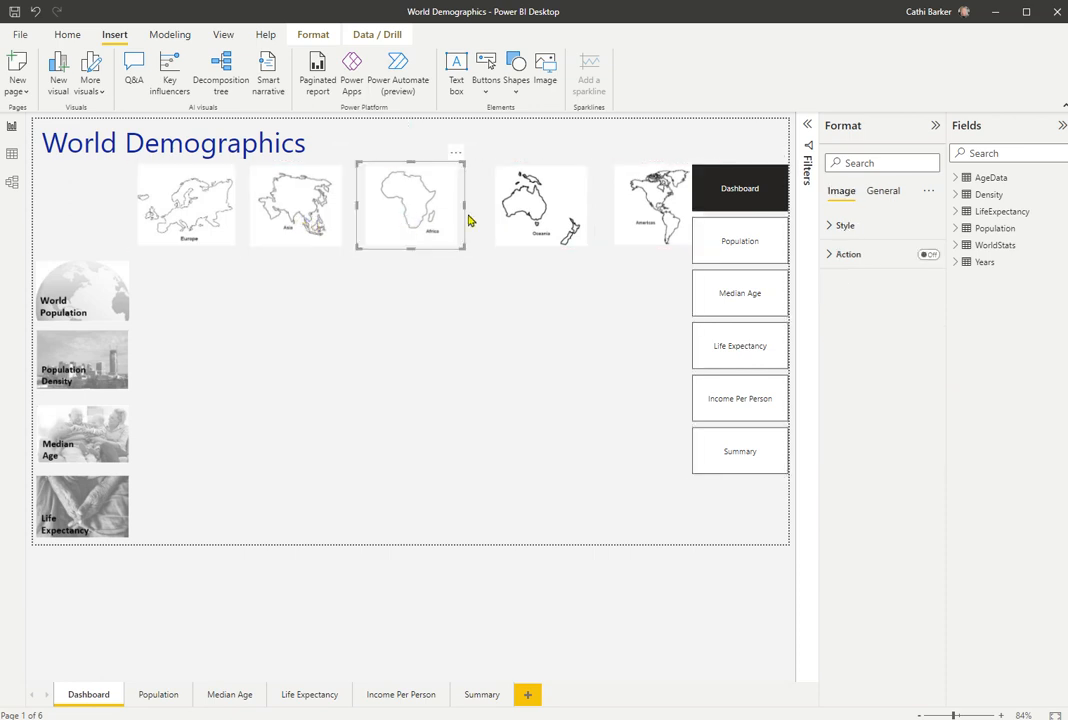
drag(526, 212, 510, 214)
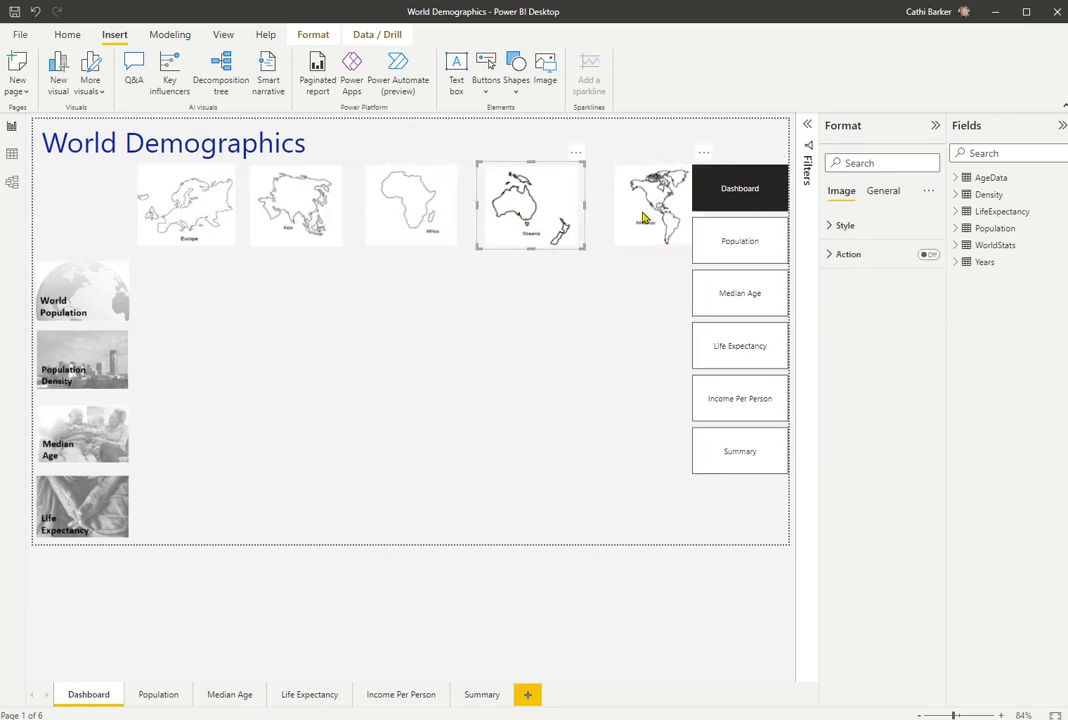
drag(643, 218, 630, 215)
click(675, 370)
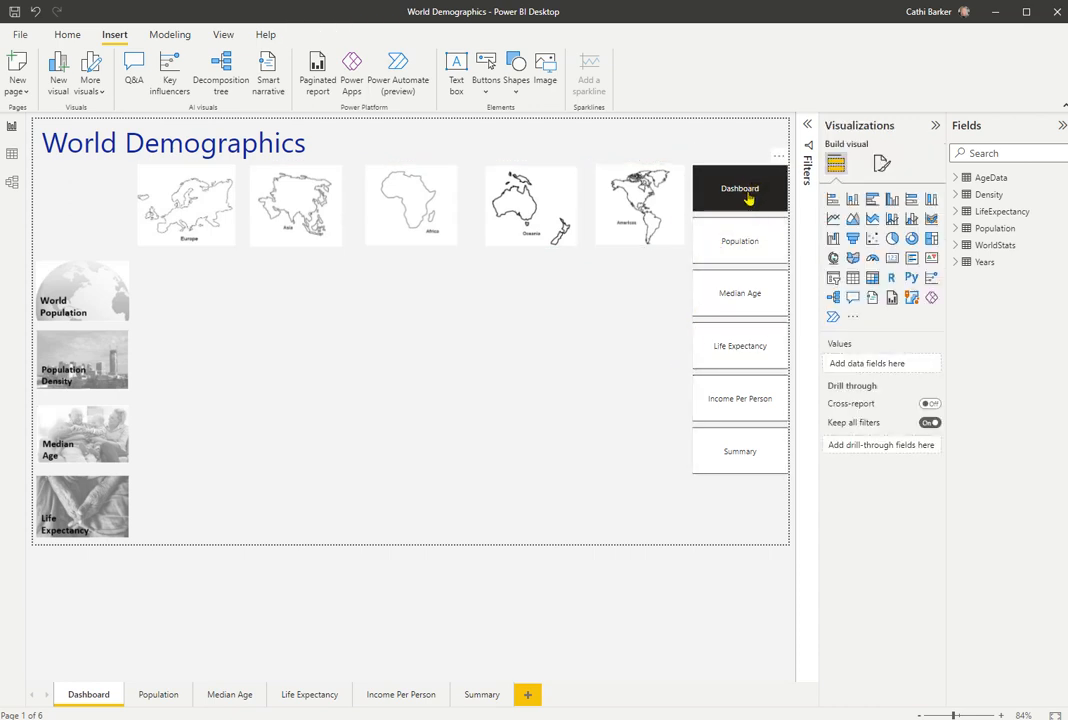
- Set the page navigator's padding to 10 px and move it down below the row of continent images, along the page's right edge
drag(747, 199, 749, 200)
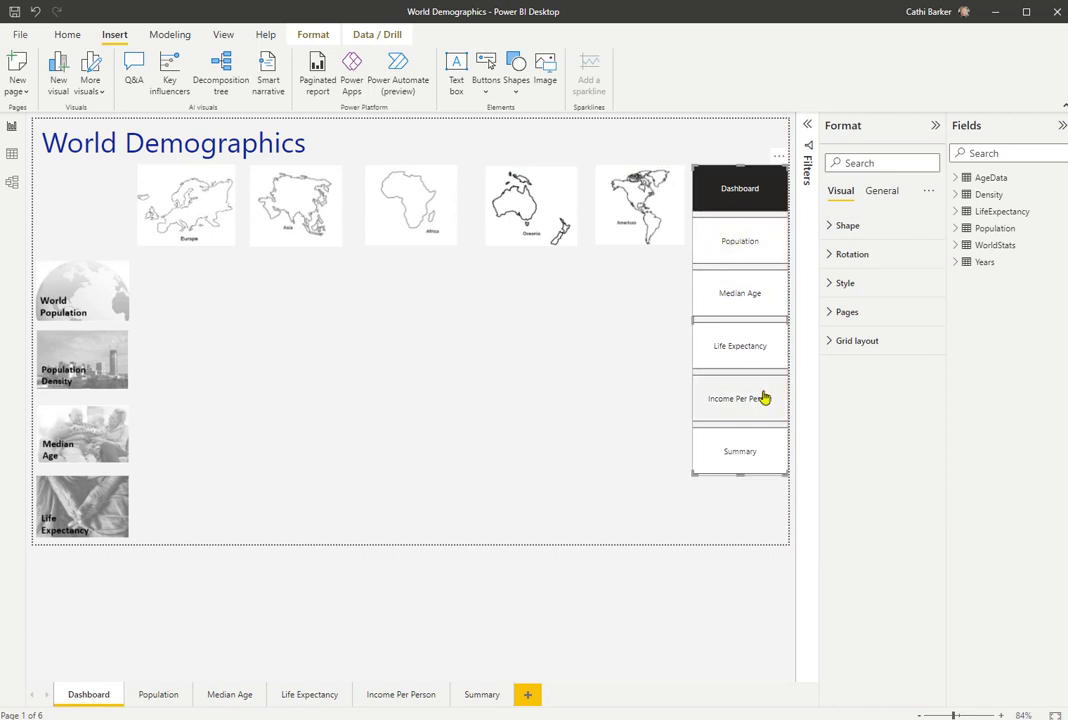
click(845, 342)
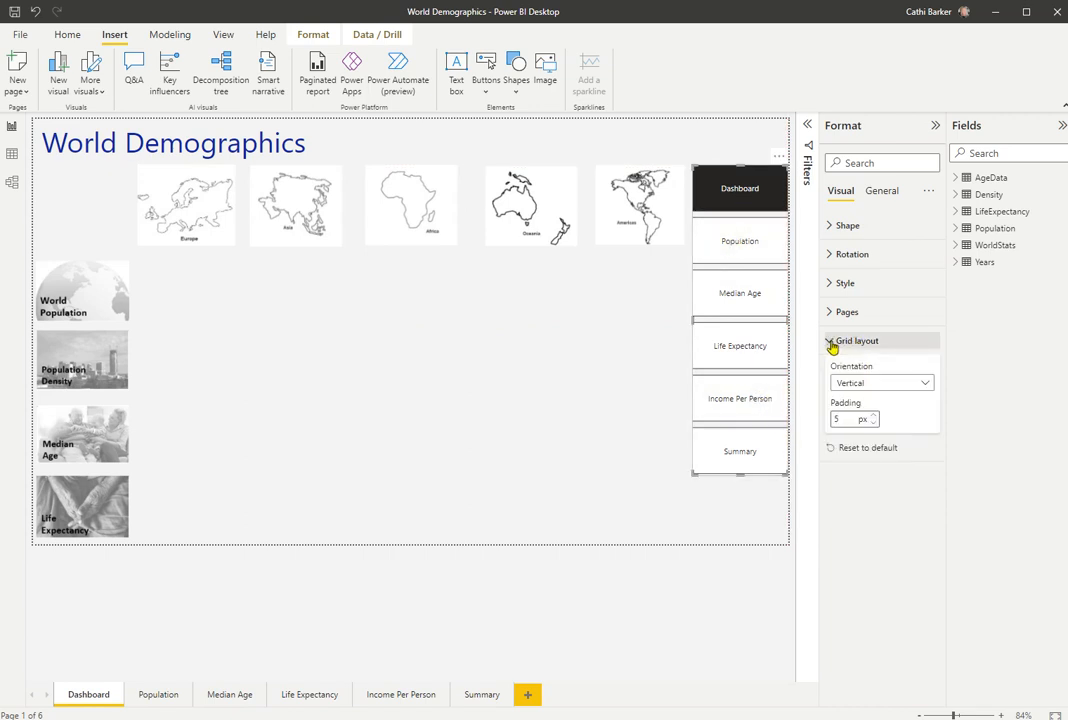
click(874, 416)
click(874, 416)
click(874, 416)
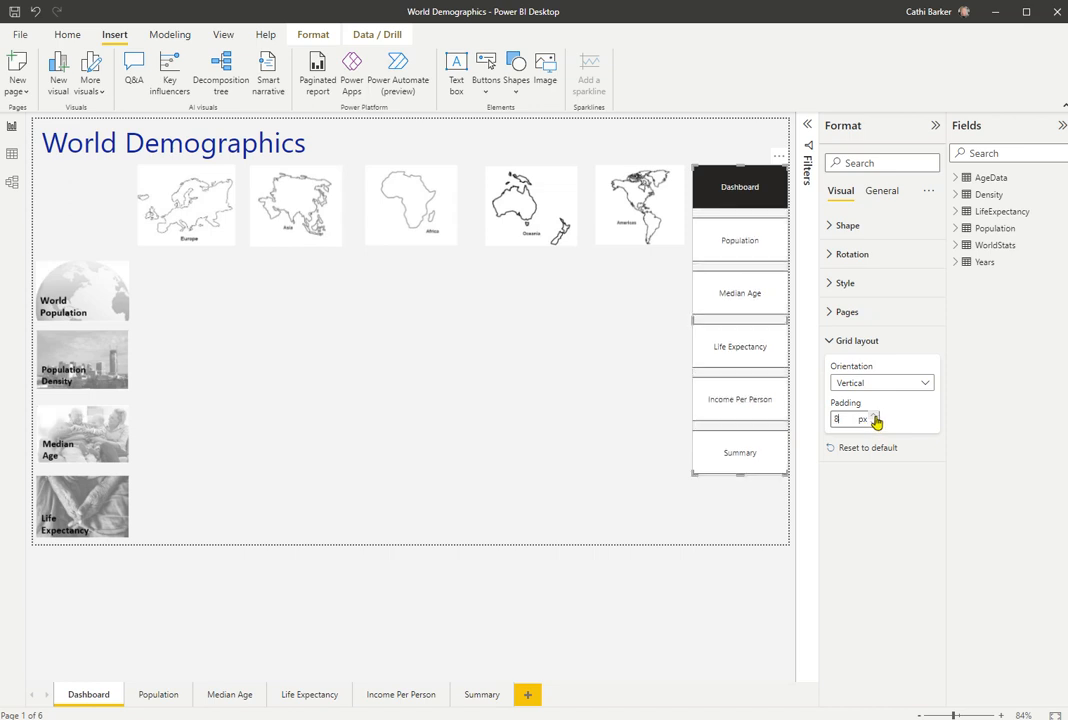
click(874, 416)
click(874, 416)
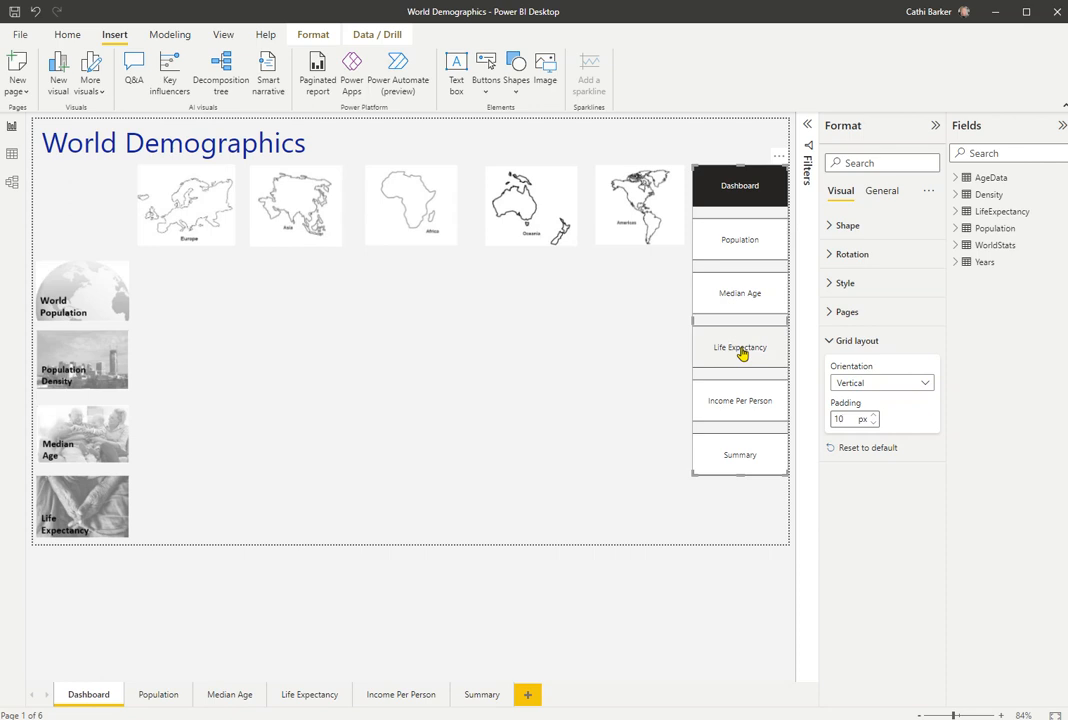
drag(746, 200, 742, 247)
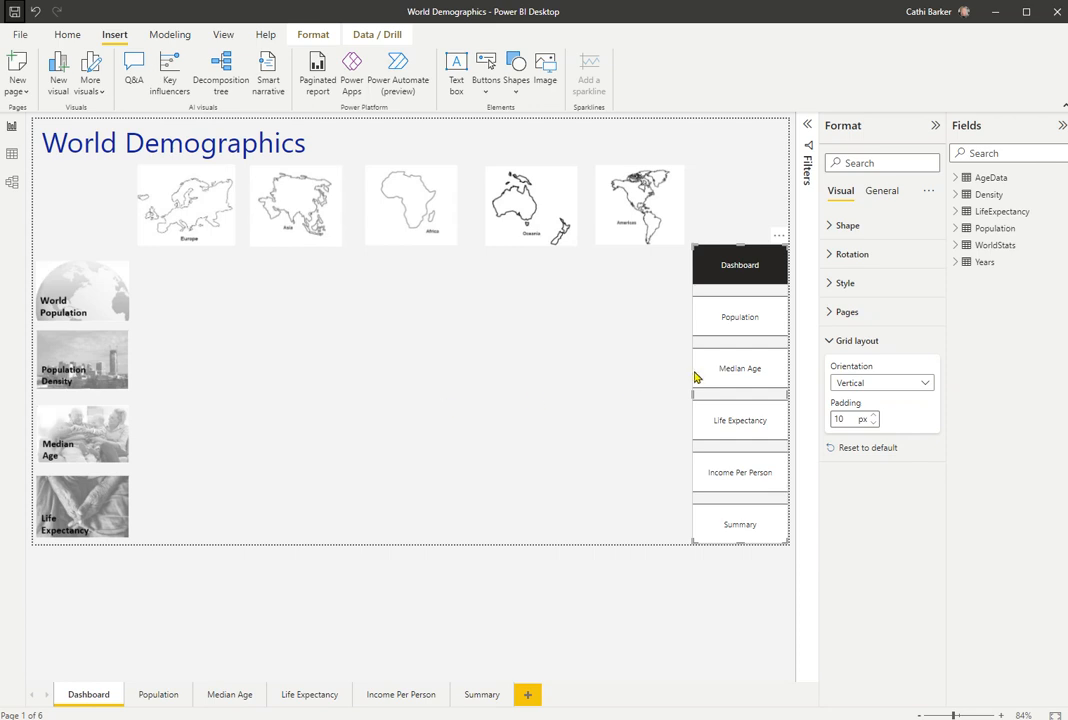
- Test the page navigator's Population and Median Age buttons, returning to the Dashboard page after each one
ctrl+click(752, 329)
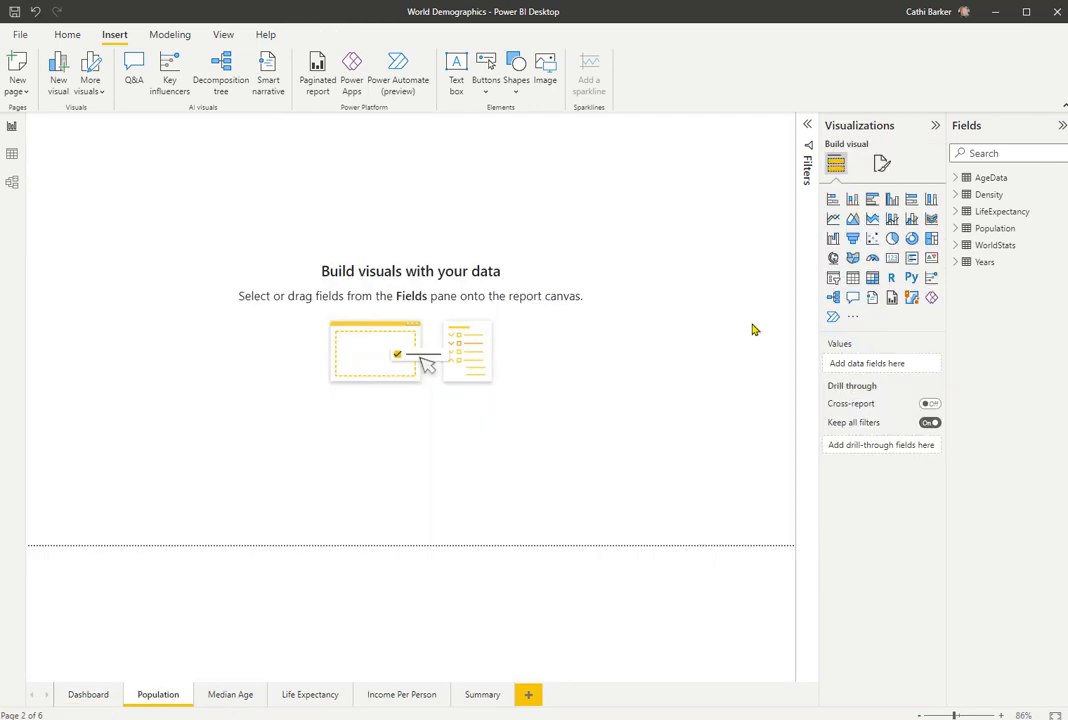
click(92, 694)
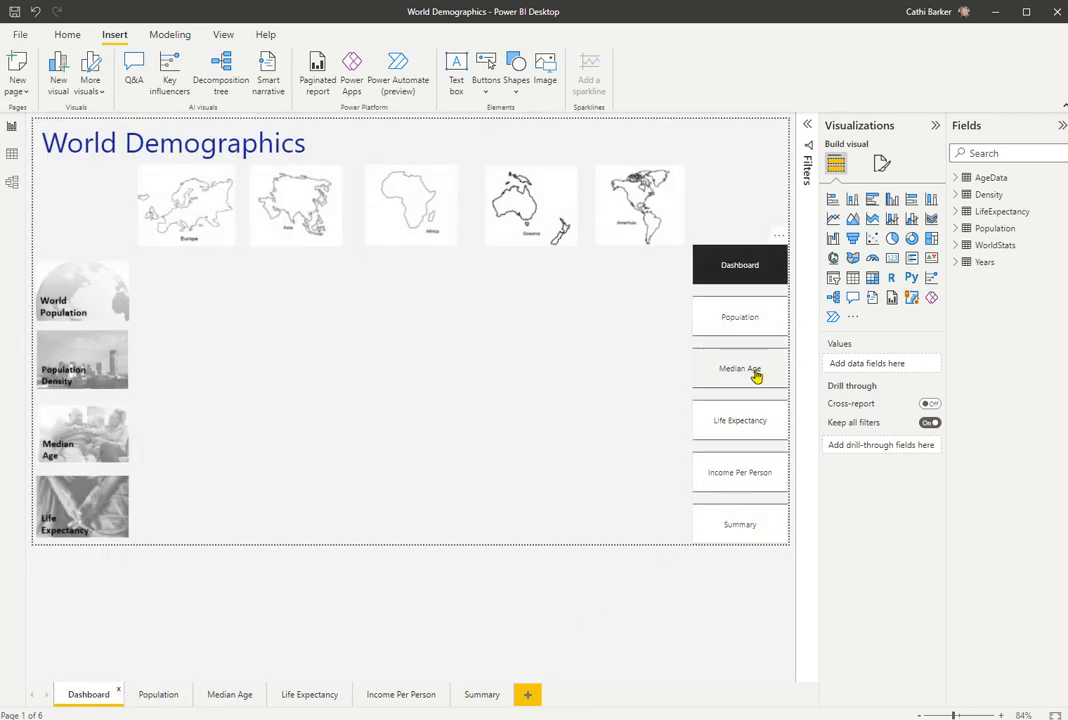
ctrl+click(756, 372)
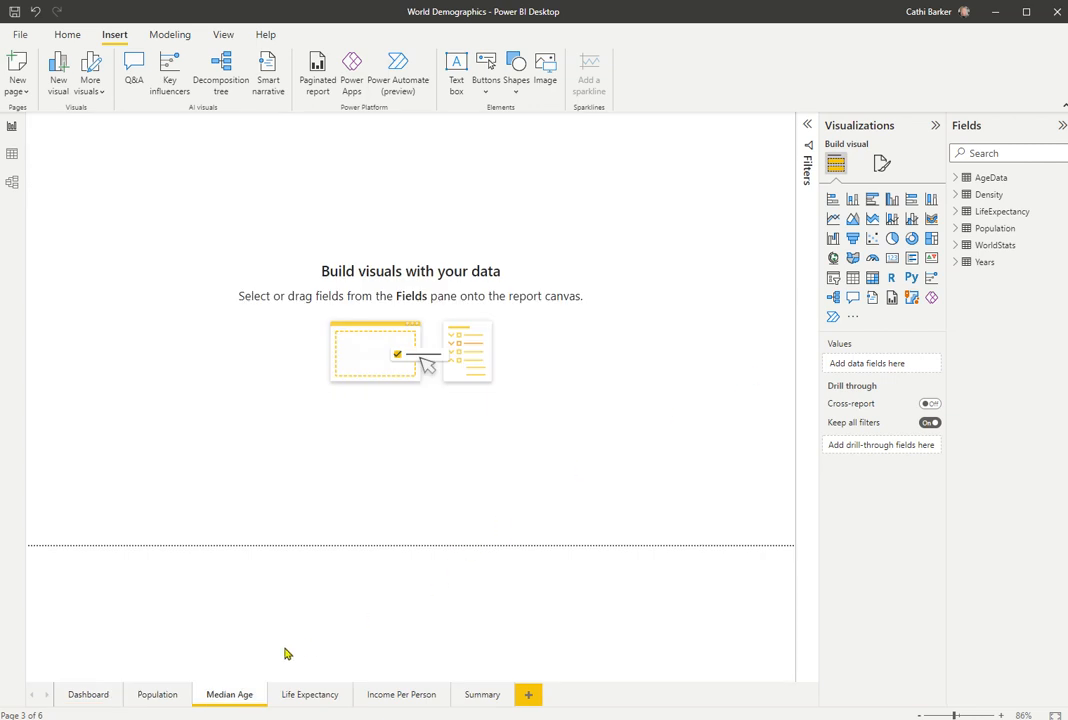
click(90, 696)
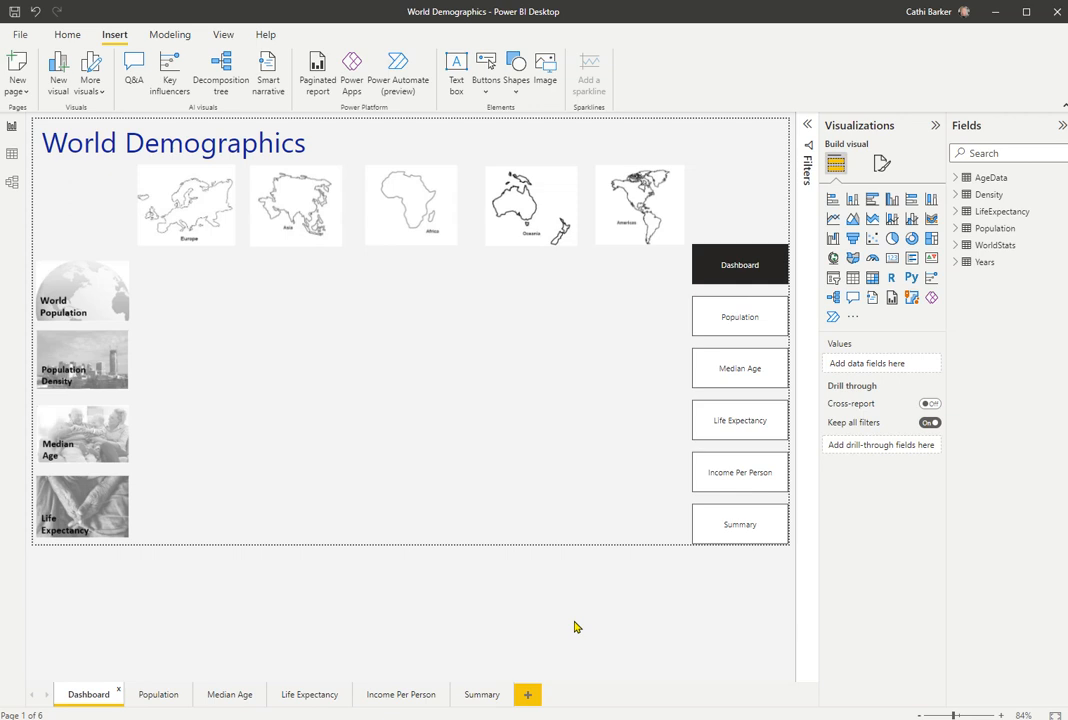
- Go to the Population page through the navigator, insert a Back button and place it in the page's upper-right corner
ctrl+click(746, 326)
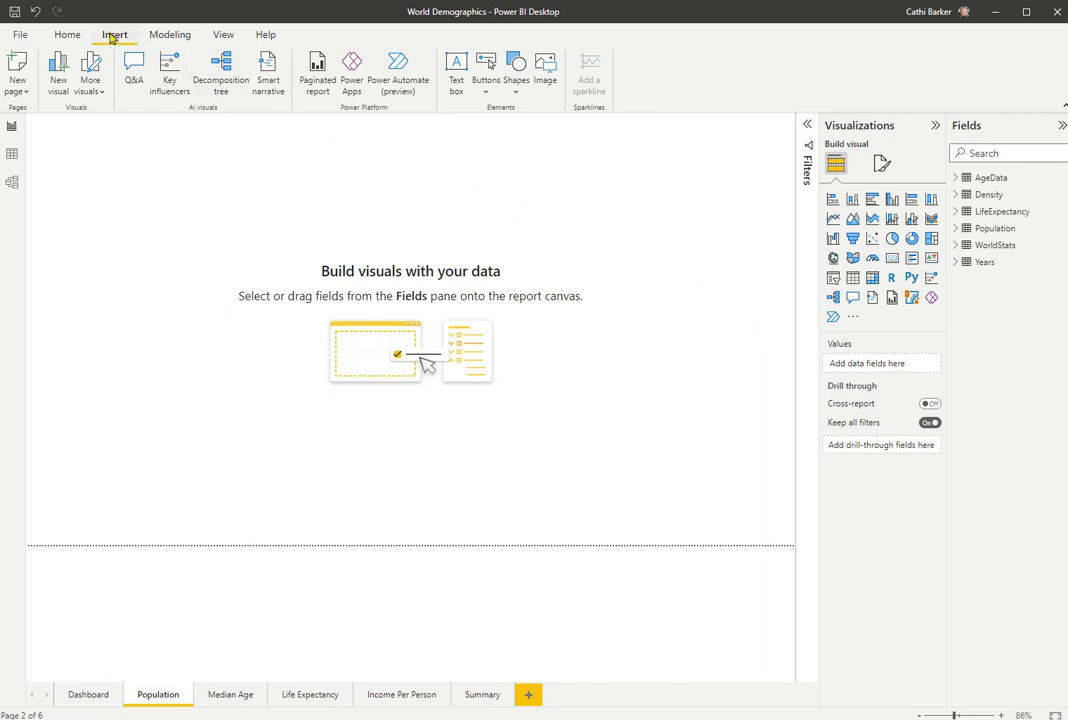
click(488, 90)
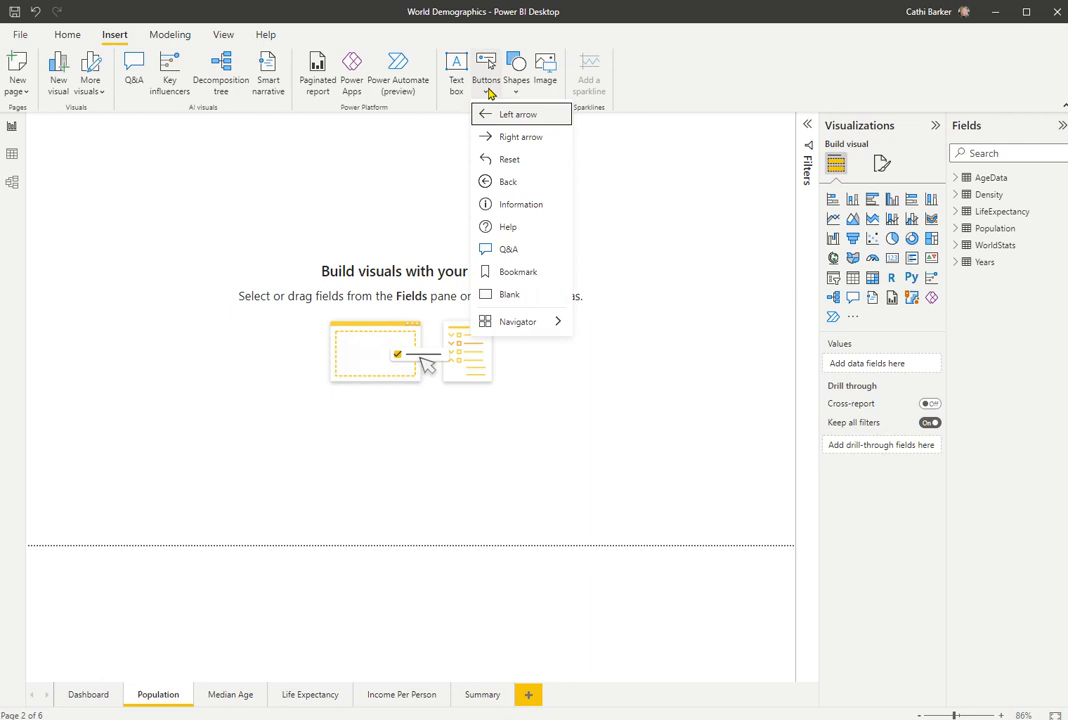
click(508, 184)
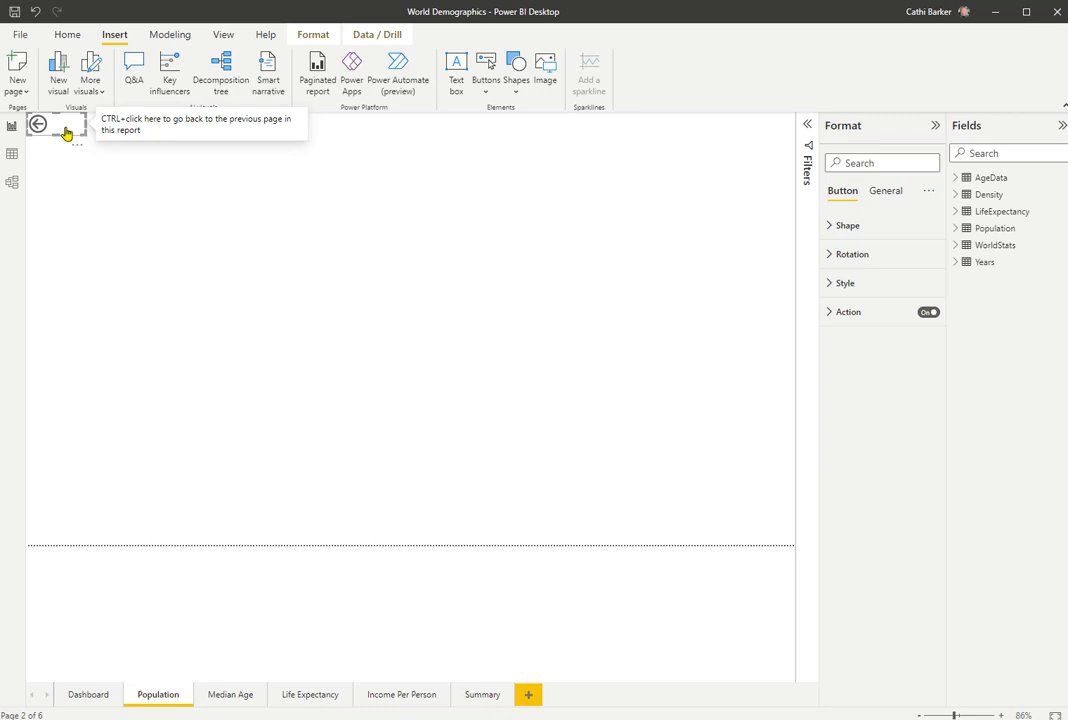
drag(66, 132, 790, 120)
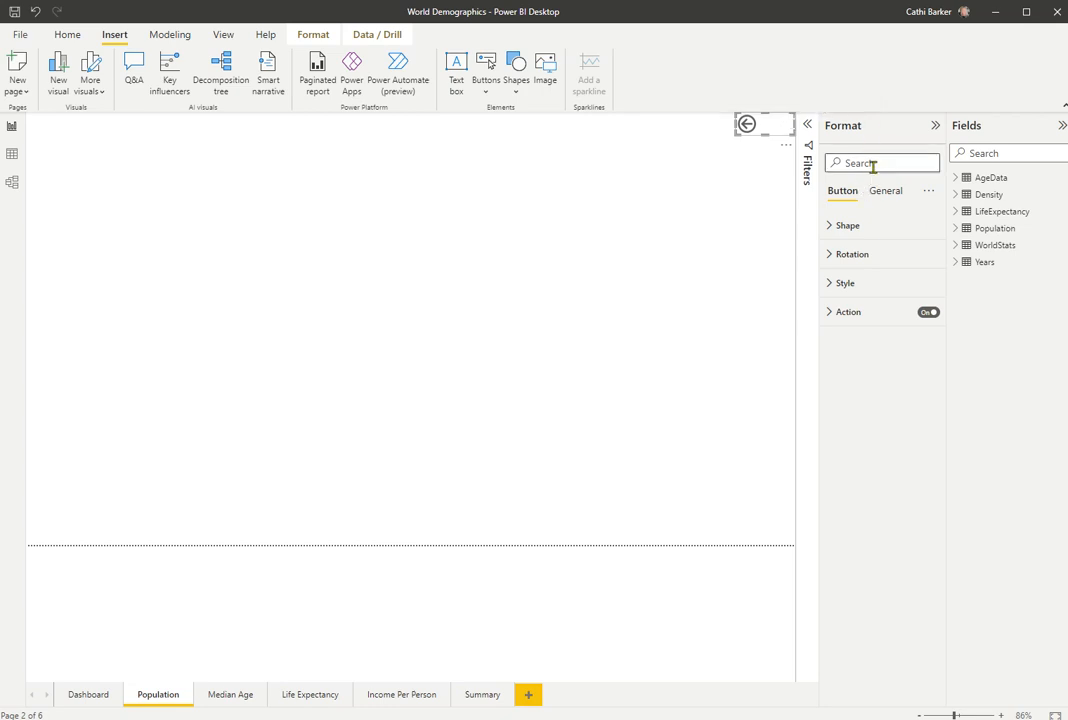
- Set the line color of the Back button's icon to blue #3257A8, Theme color 1
click(828, 289)
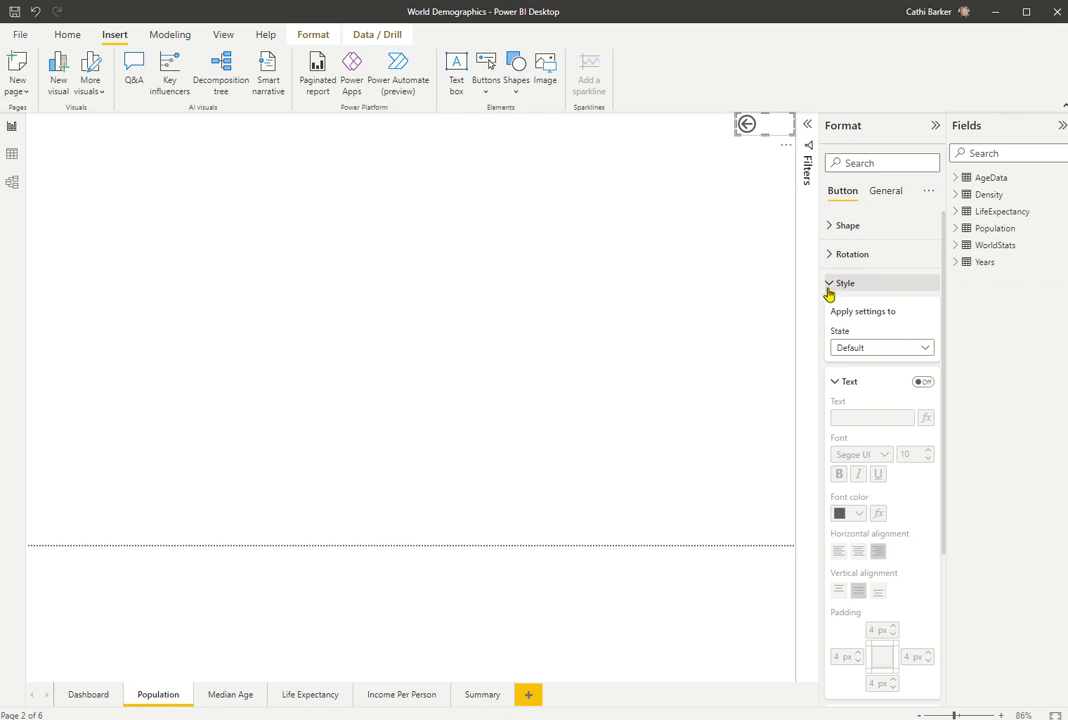
scroll(895, 480, down, 4)
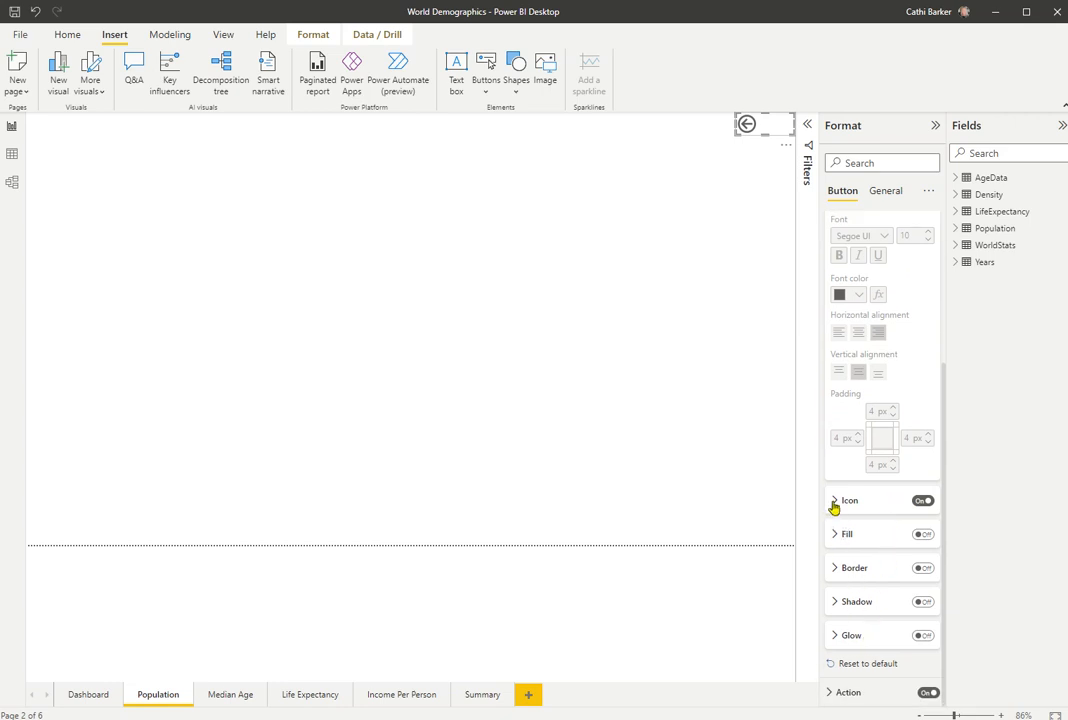
click(833, 502)
scroll(900, 592, down, 3)
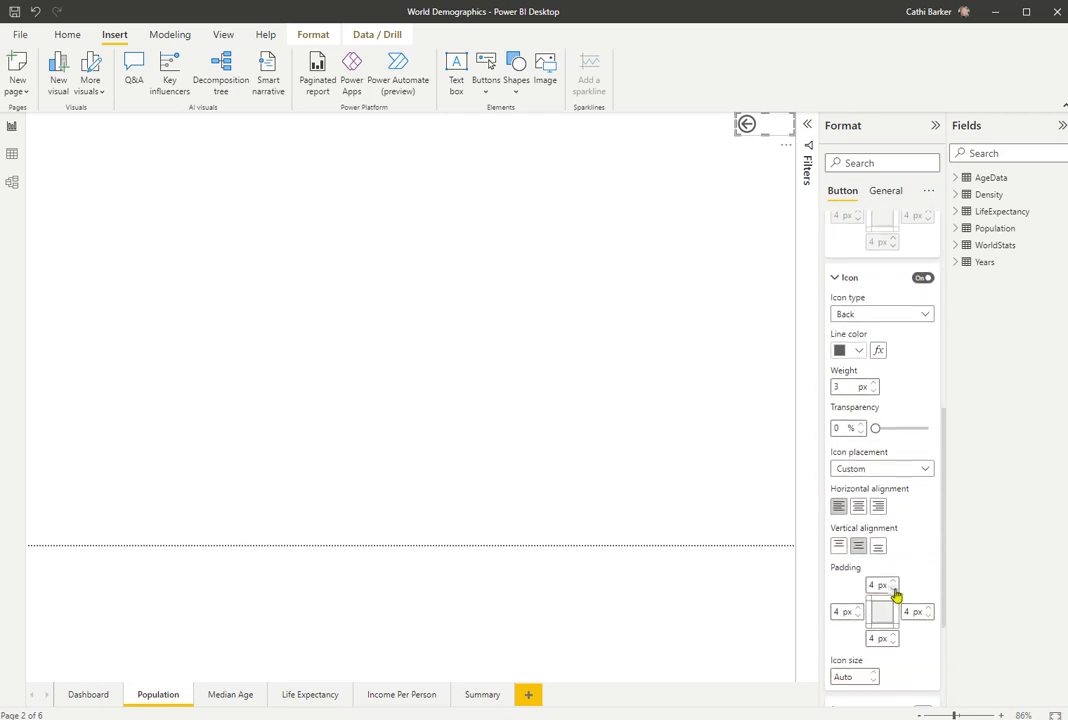
click(860, 352)
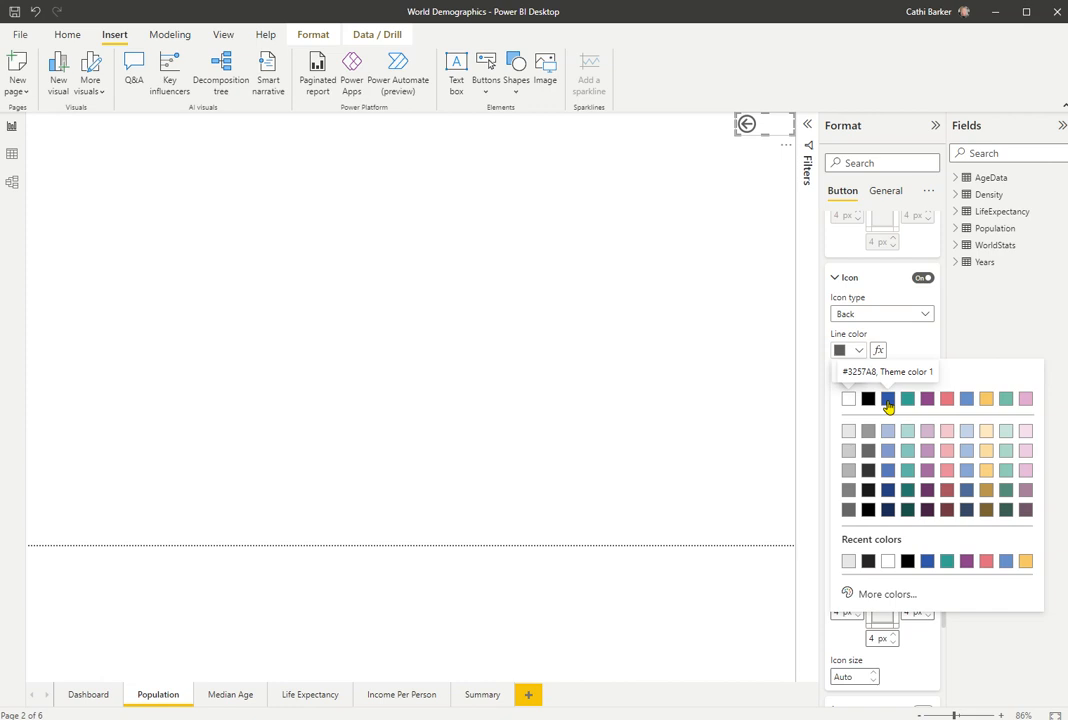
click(888, 399)
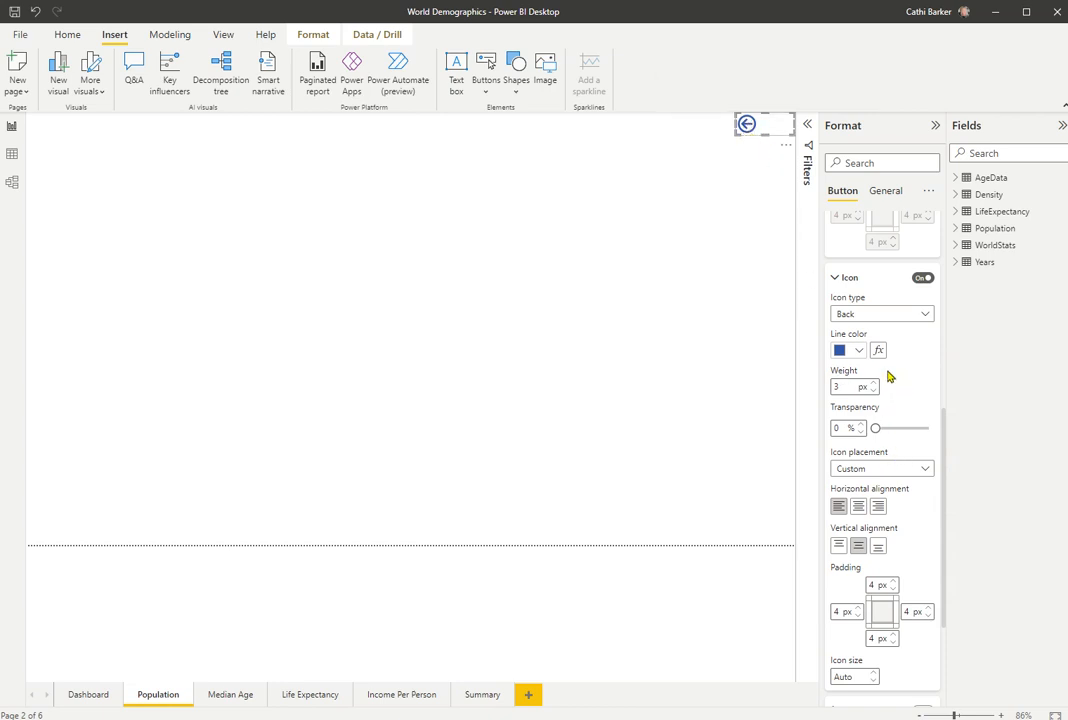
click(835, 284)
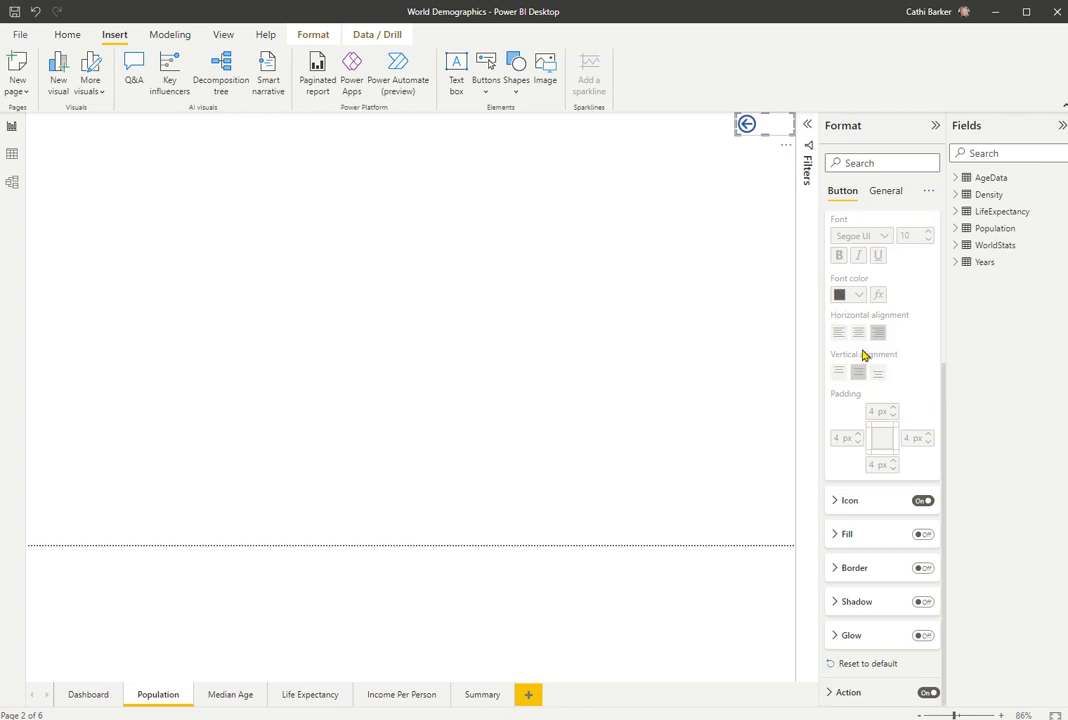
scroll(850, 360, up, 5)
click(833, 285)
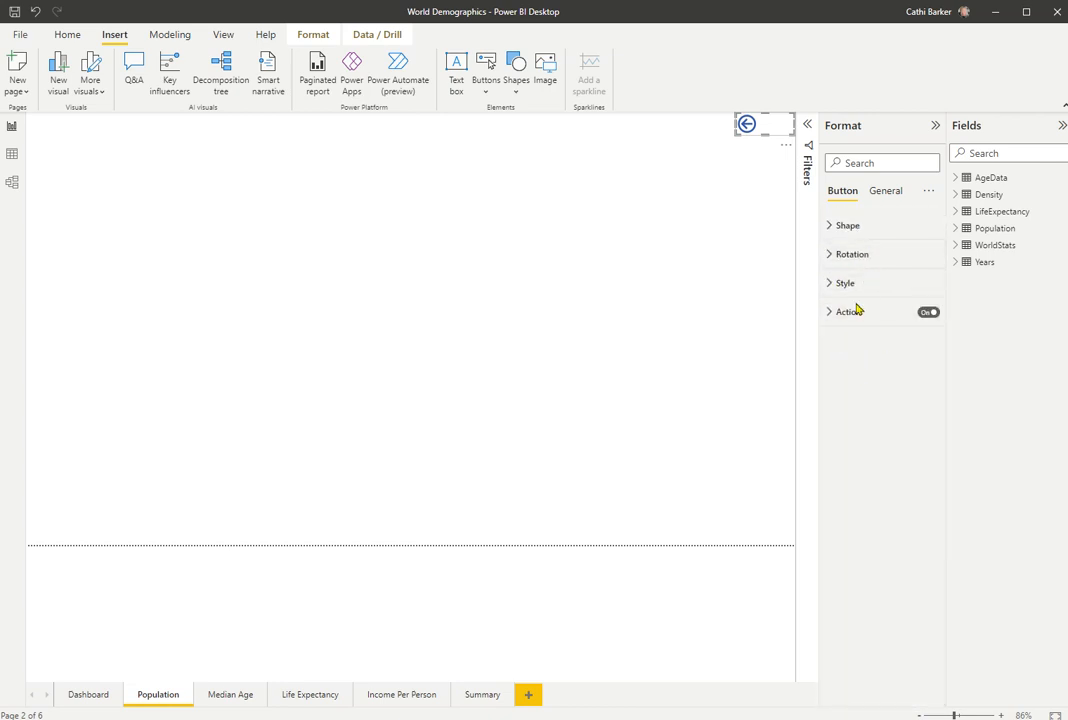
- Search the Back button's format settings for "line", then clear the search and deselect the button
click(867, 164)
text(line)
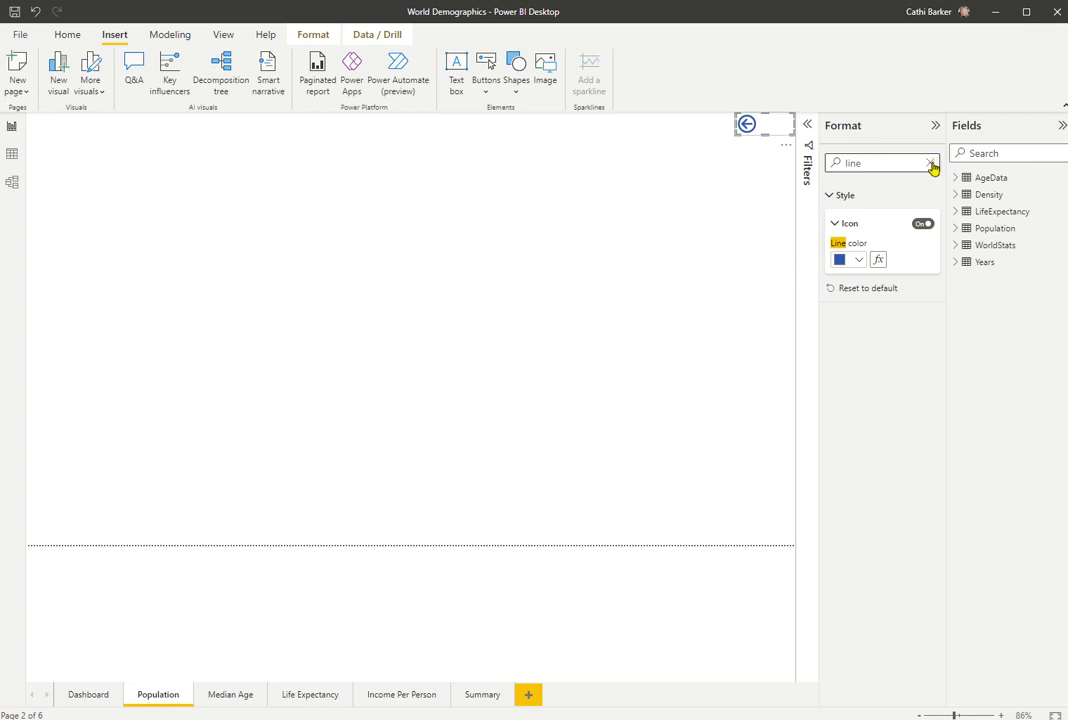
click(931, 164)
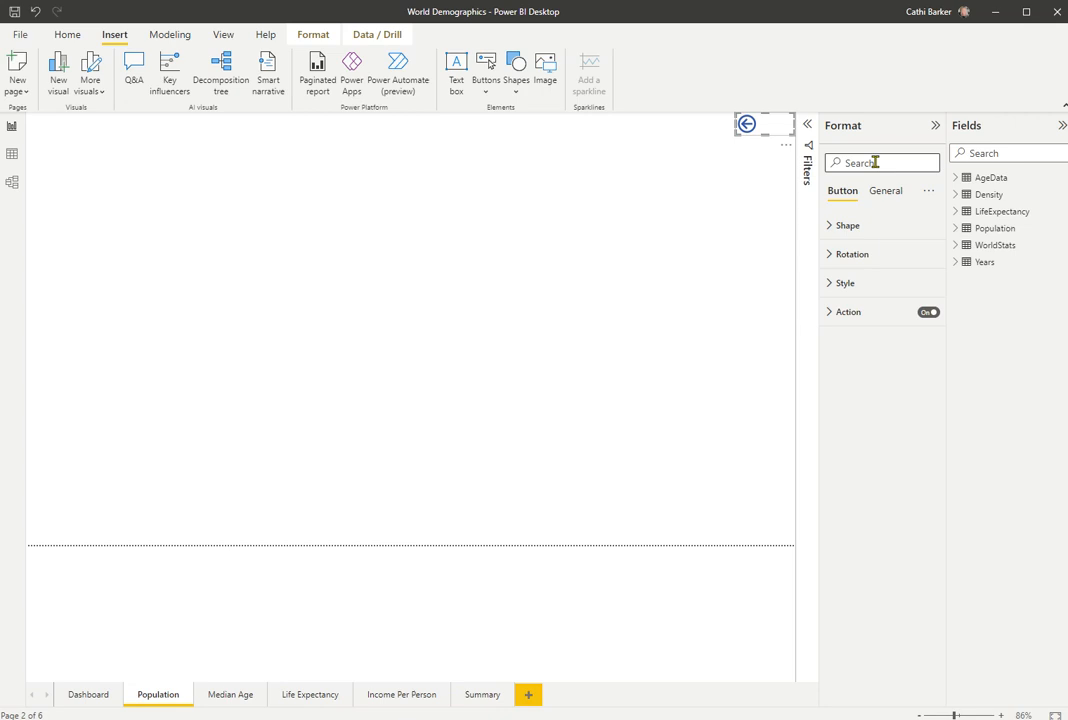
click(713, 160)
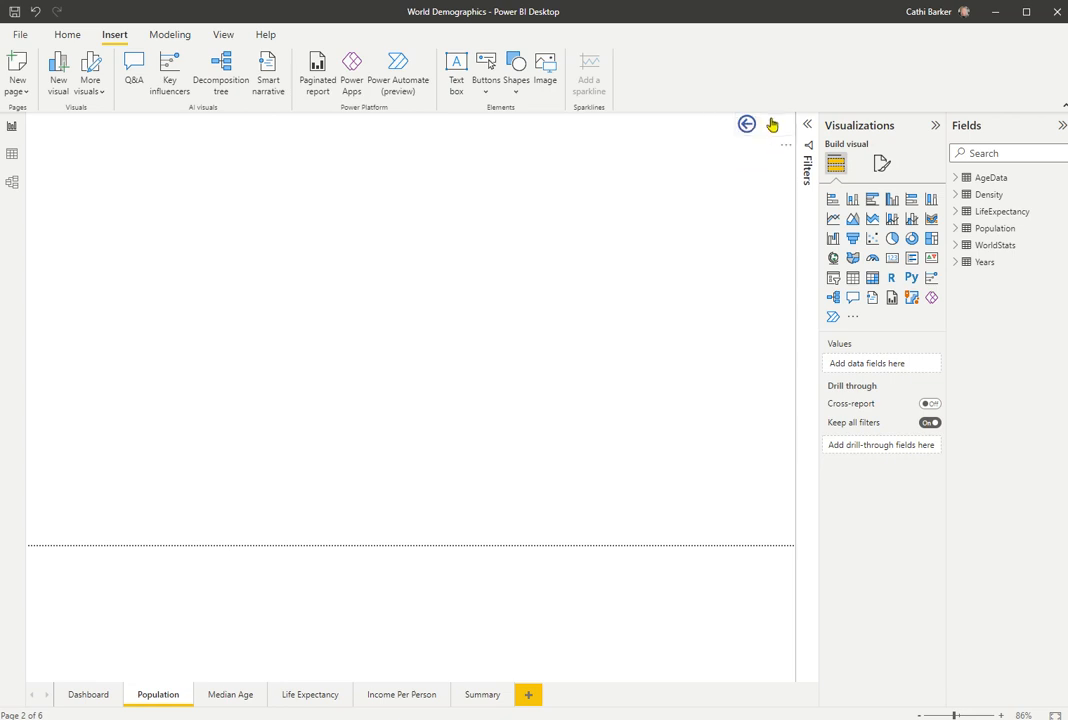
- Copy the blue Back button on the Population page
click(766, 130)
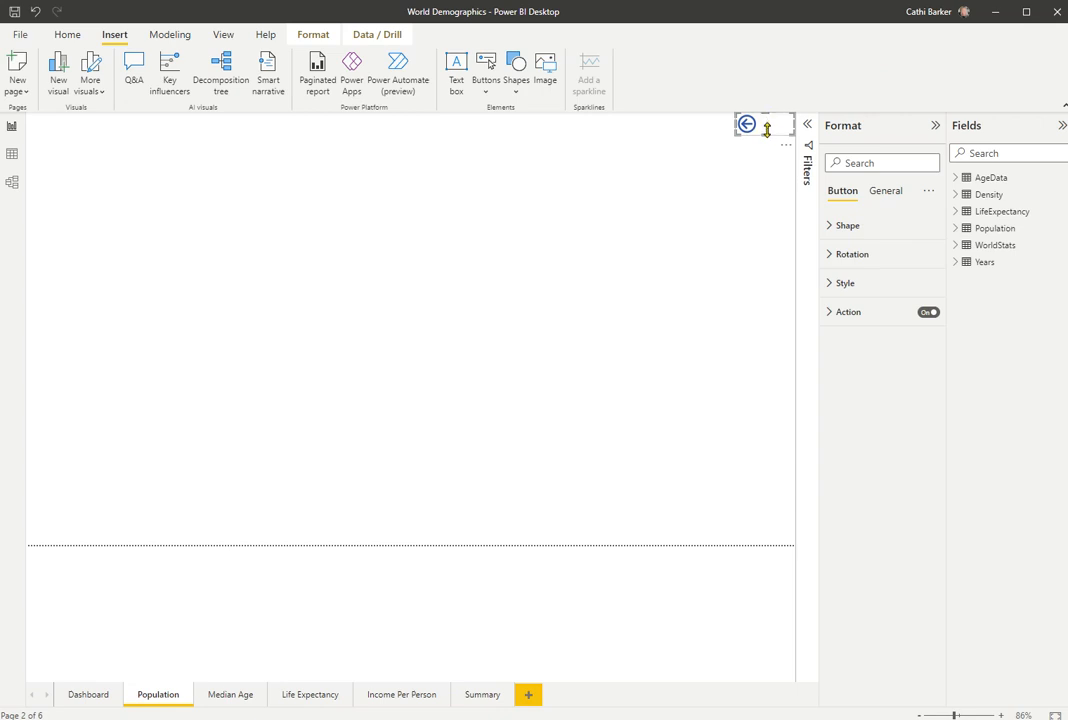
right_click(769, 133)
click(771, 133)
right_click(775, 133)
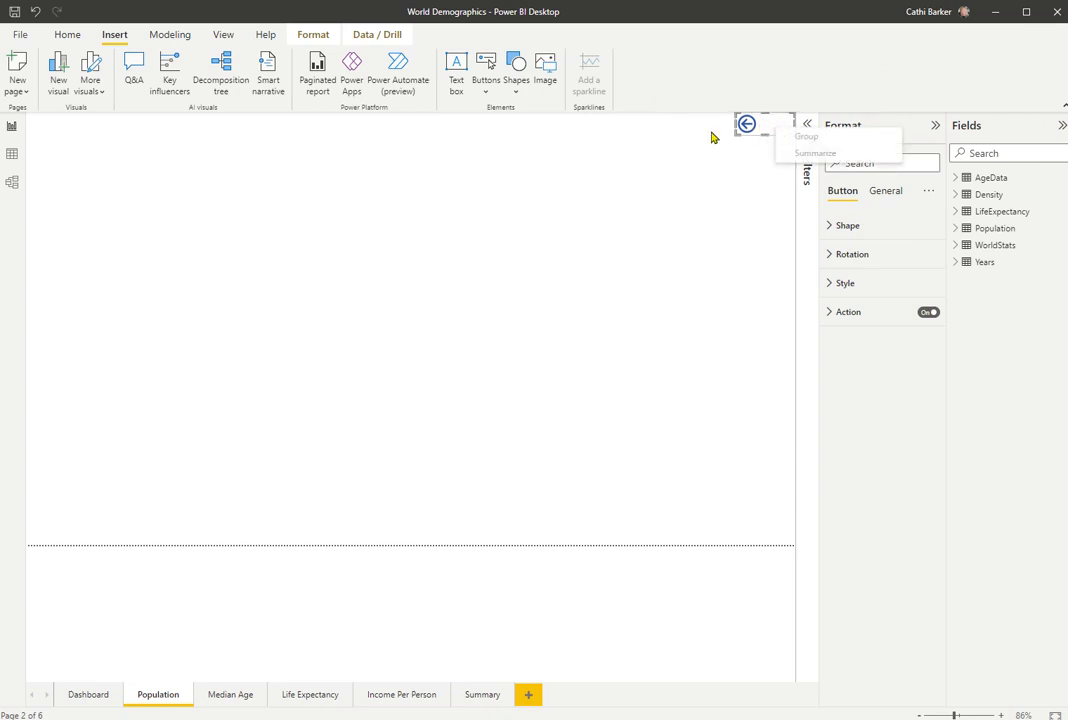
click(70, 36)
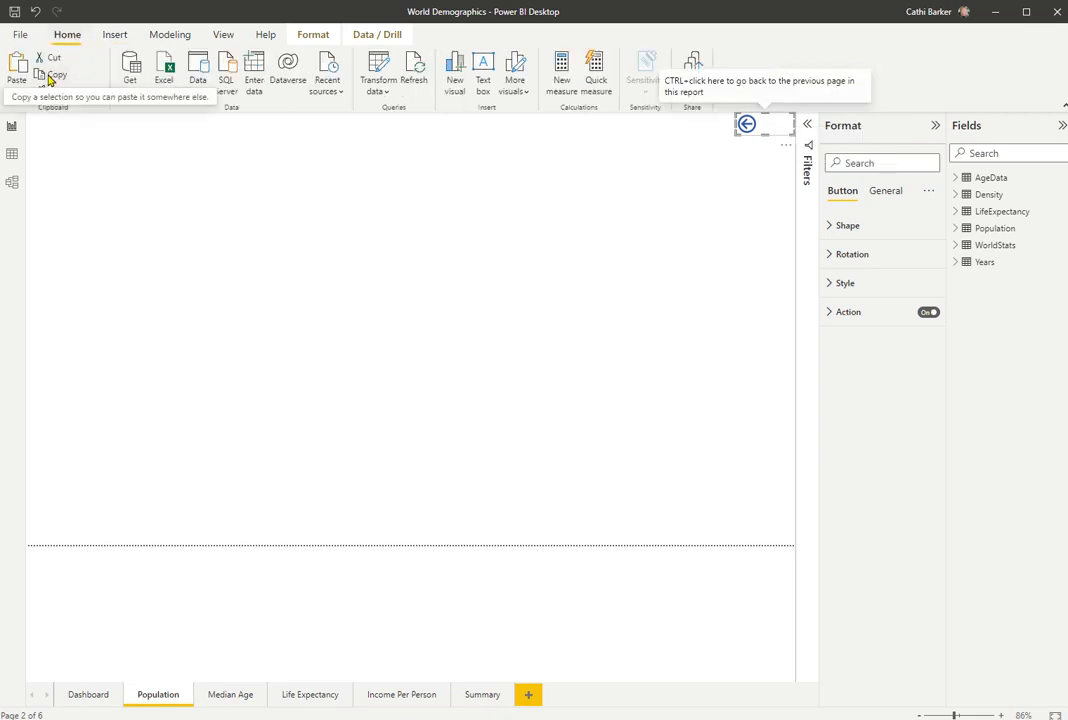
click(758, 160)
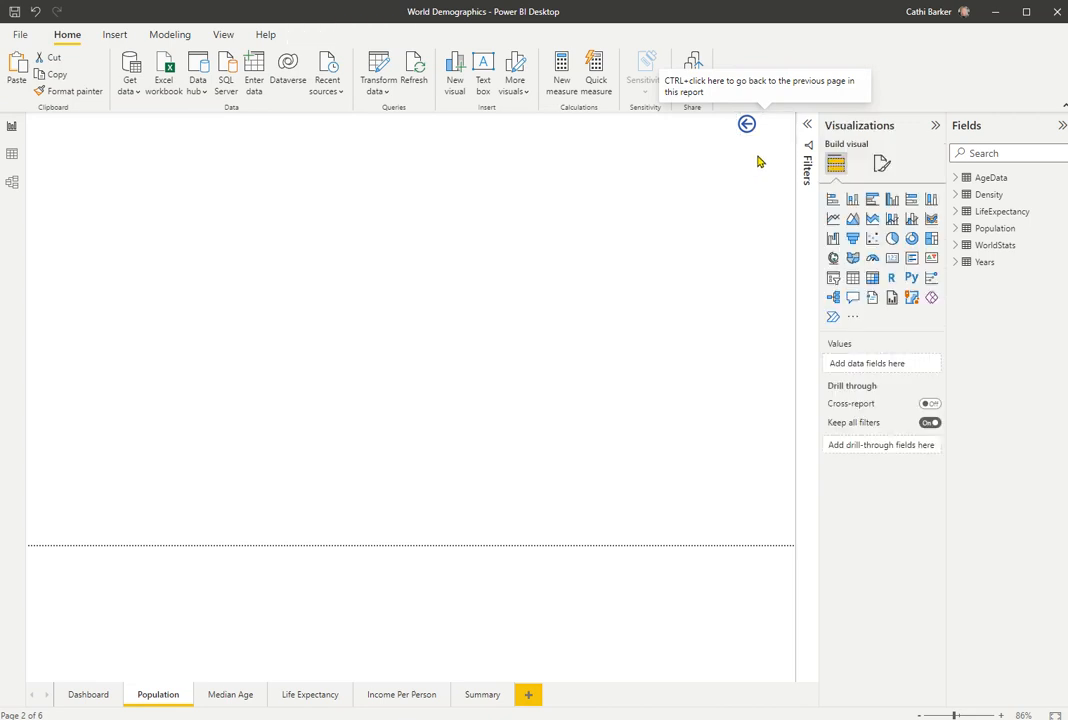
click(772, 133)
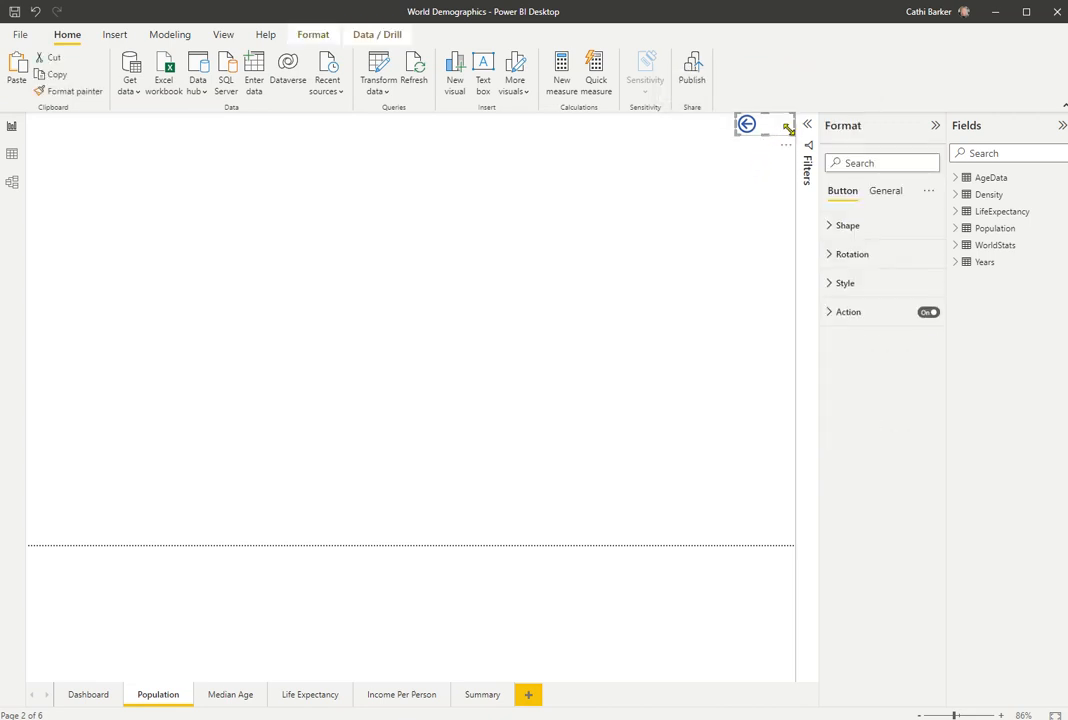
- Paste the copied Back button onto the Median Age, Life Expectancy, Income Per Person and Summary pages
click(230, 697)
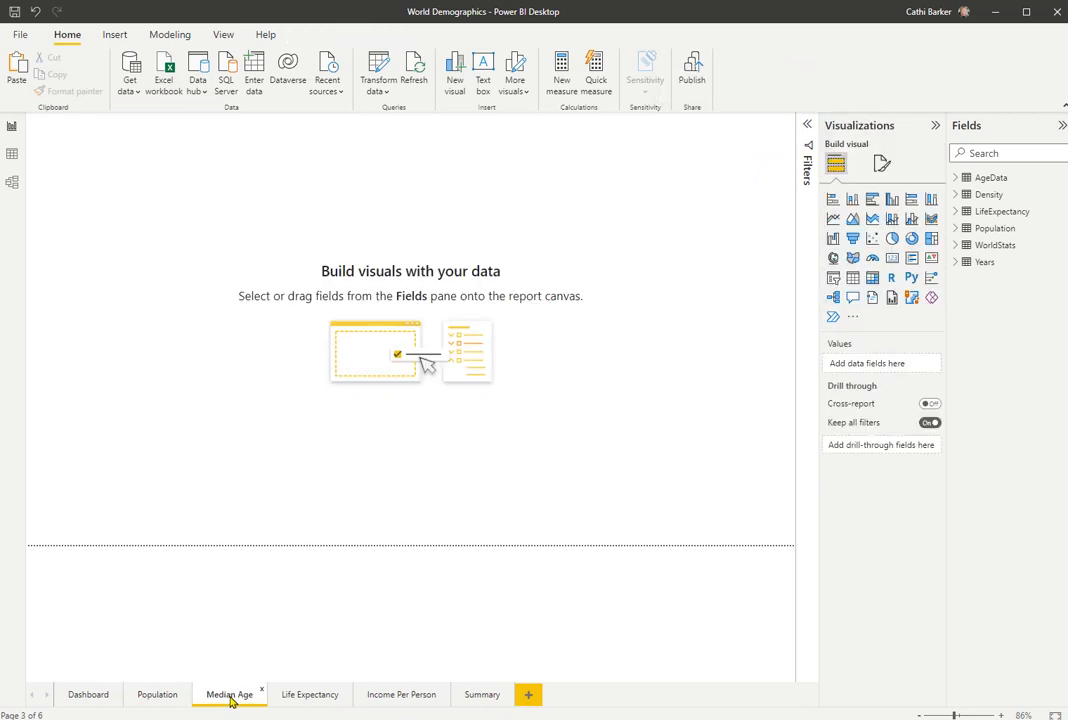
key(ctrl+v)
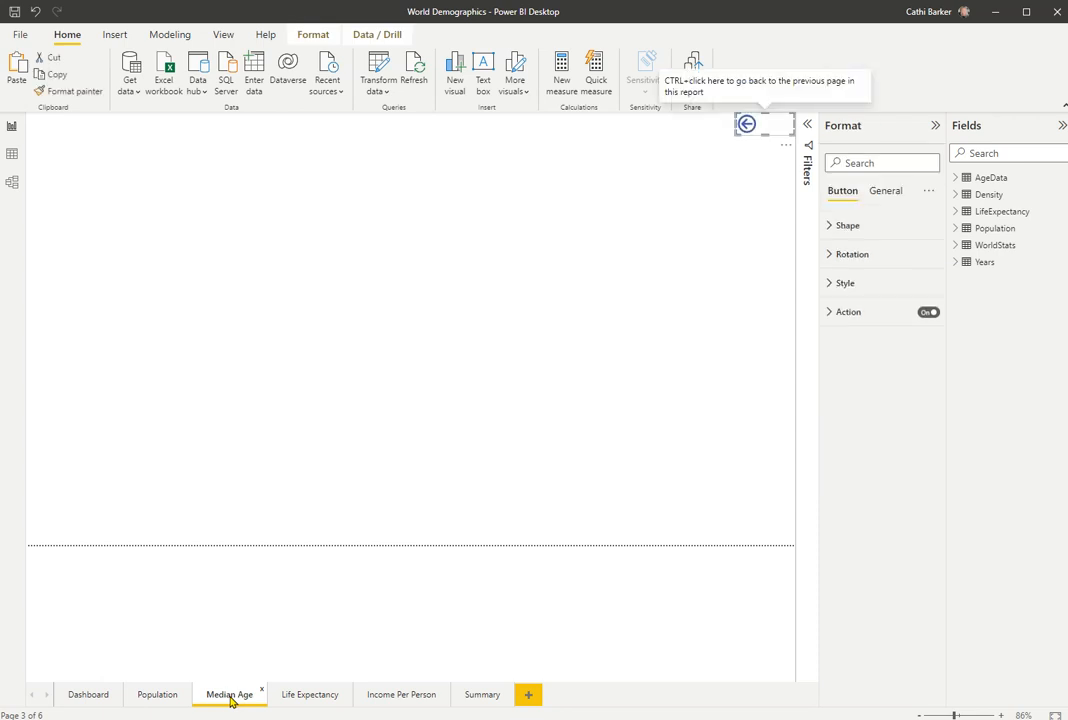
click(302, 700)
key(ctrl+v)
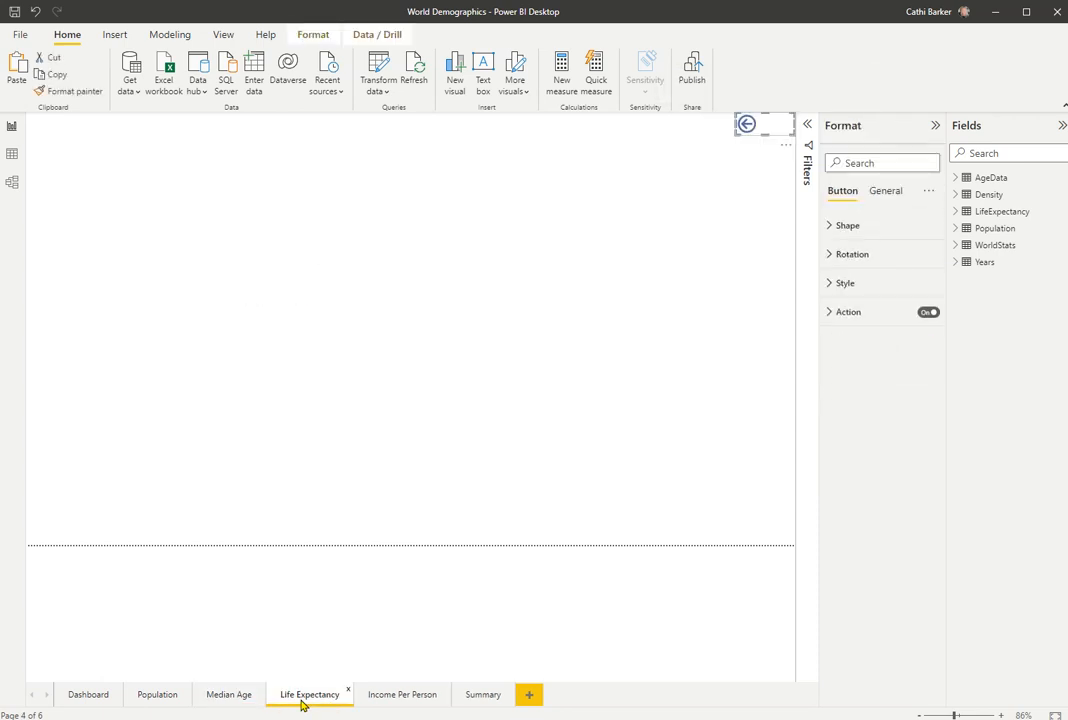
click(385, 700)
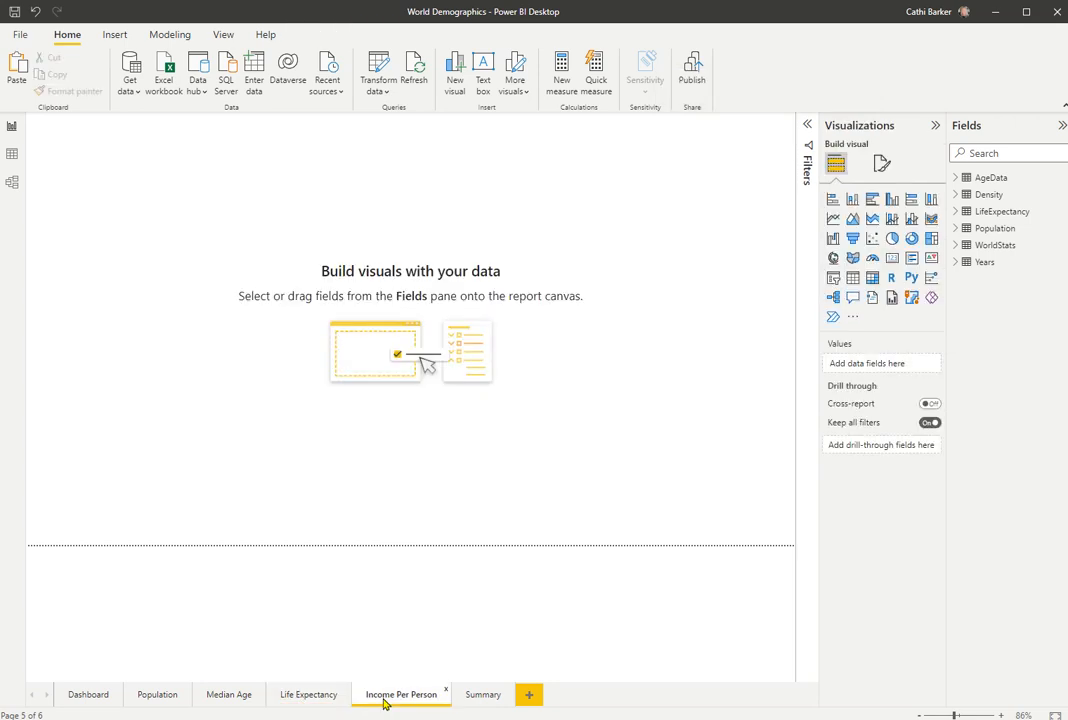
key(ctrl+v)
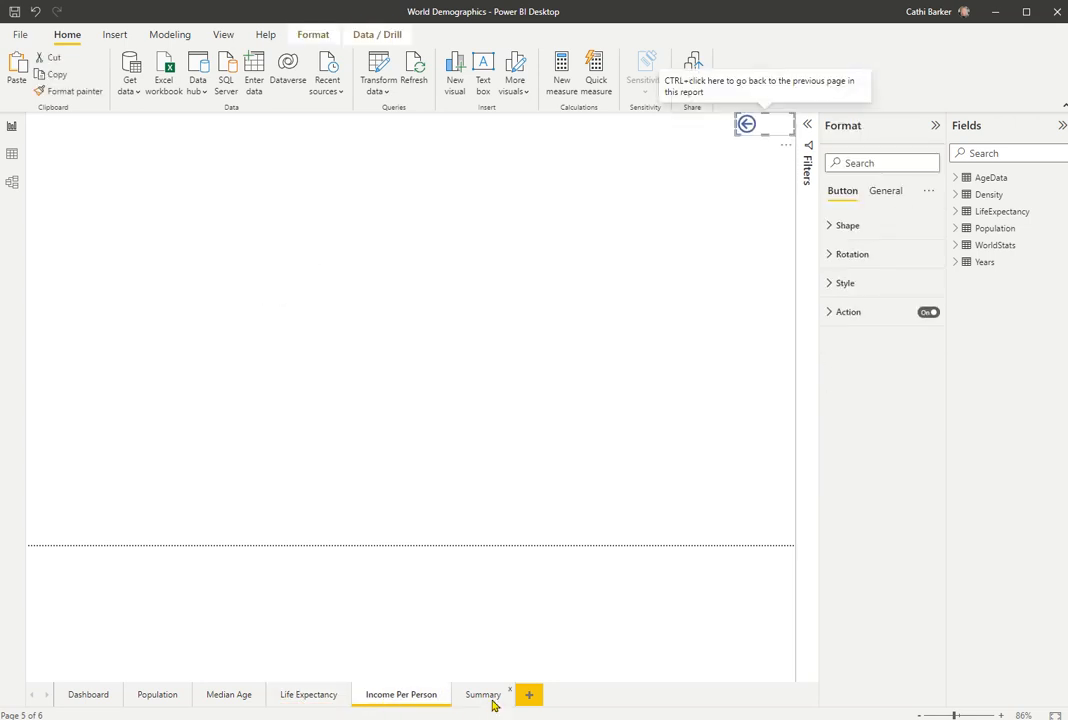
click(484, 695)
key(ctrl+v)
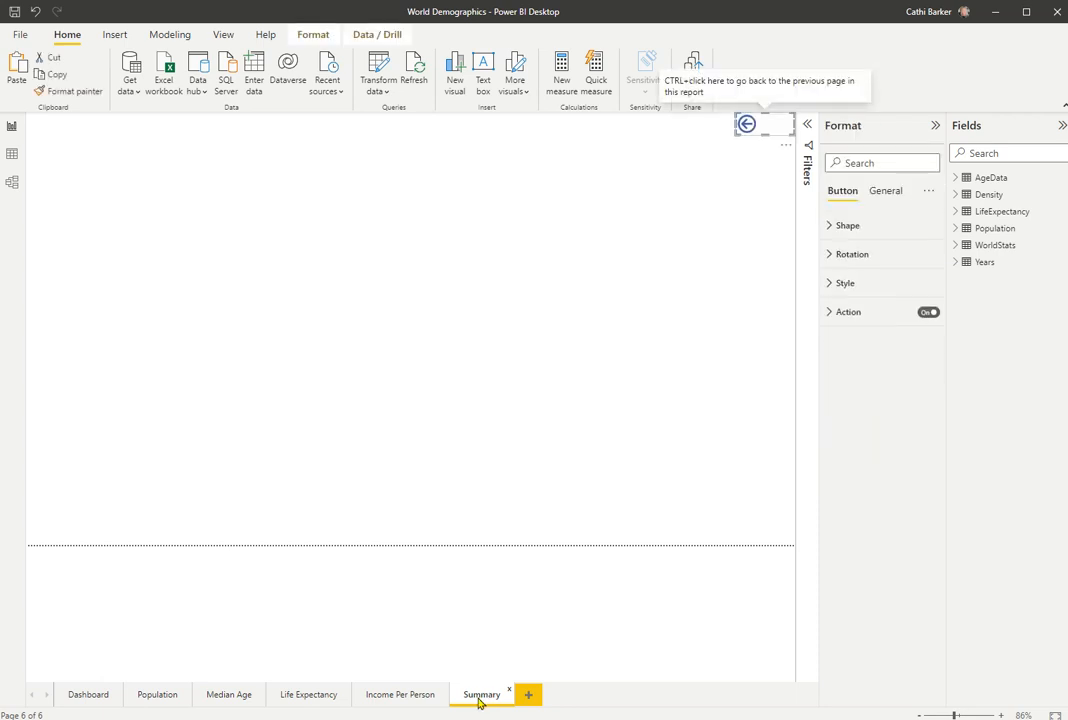
- From the Dashboard, test the navigator links to Summary, Income Per Person and Life Expectancy, returning each time with the page's Back button
click(92, 698)
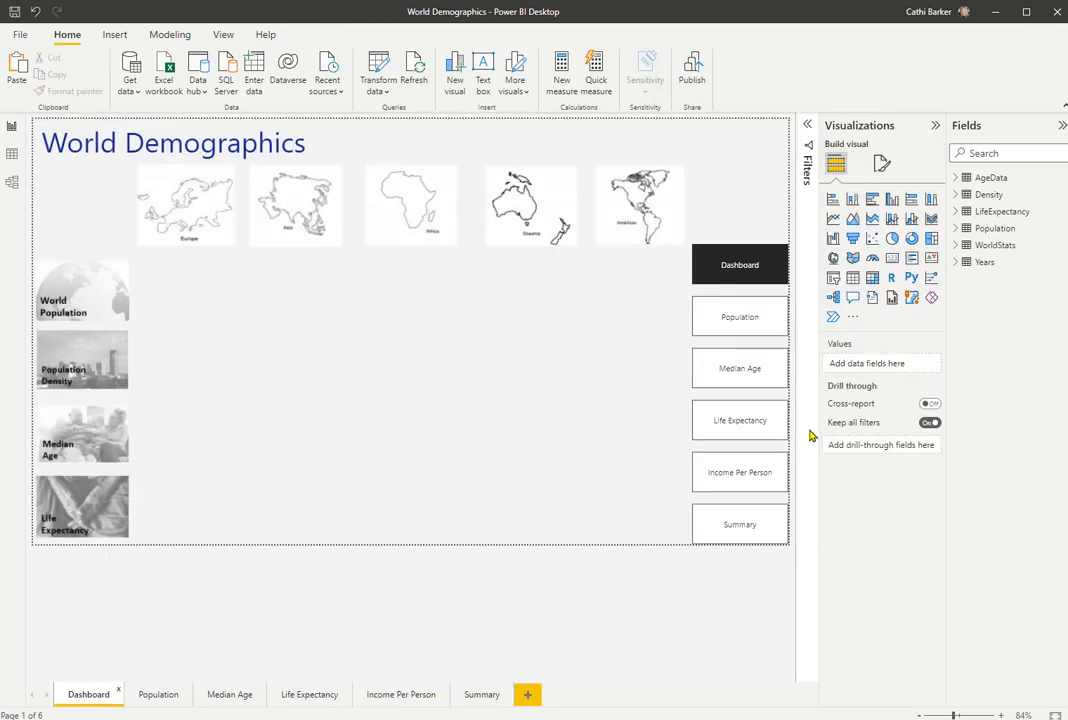
ctrl+click(746, 533)
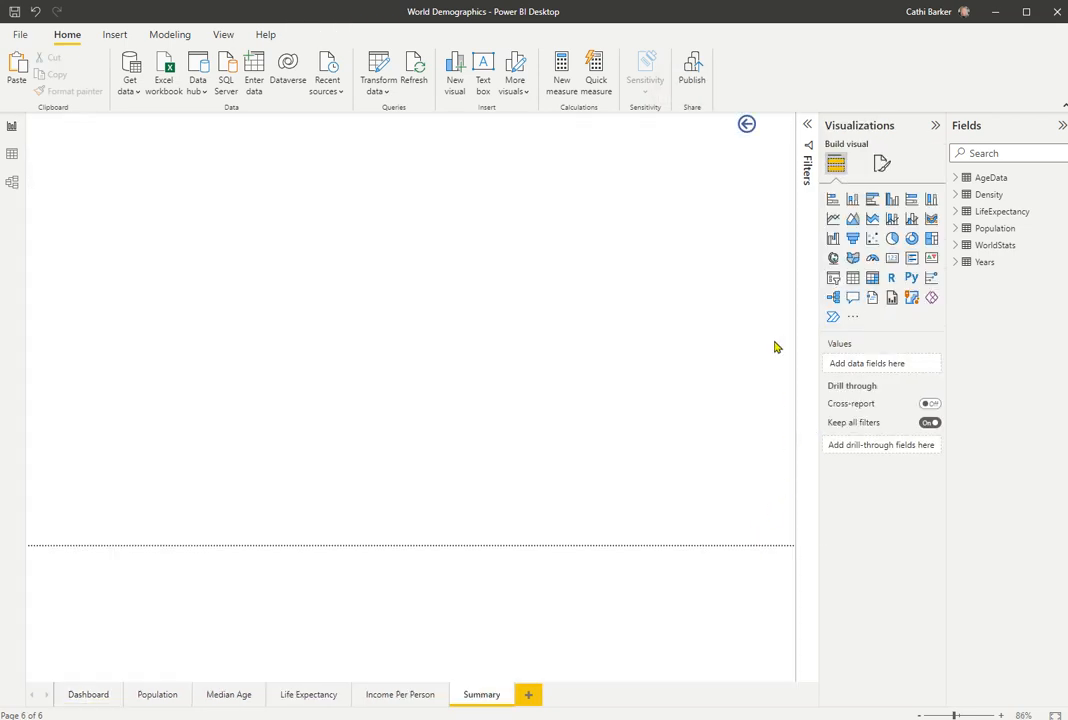
ctrl+click(747, 127)
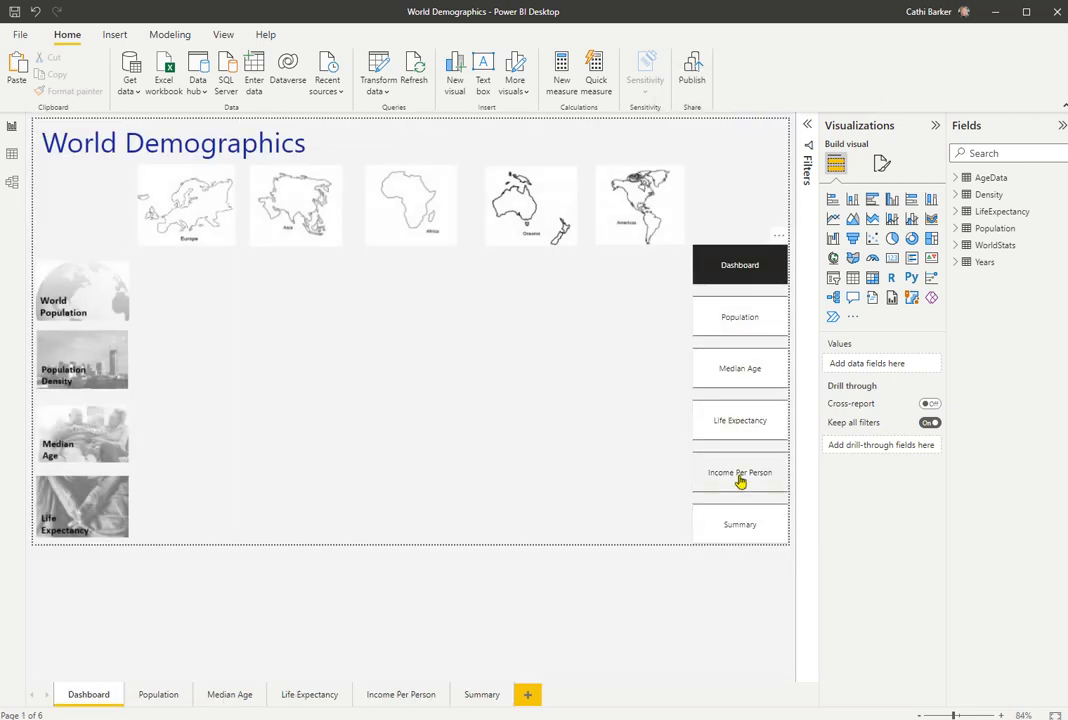
ctrl+click(740, 476)
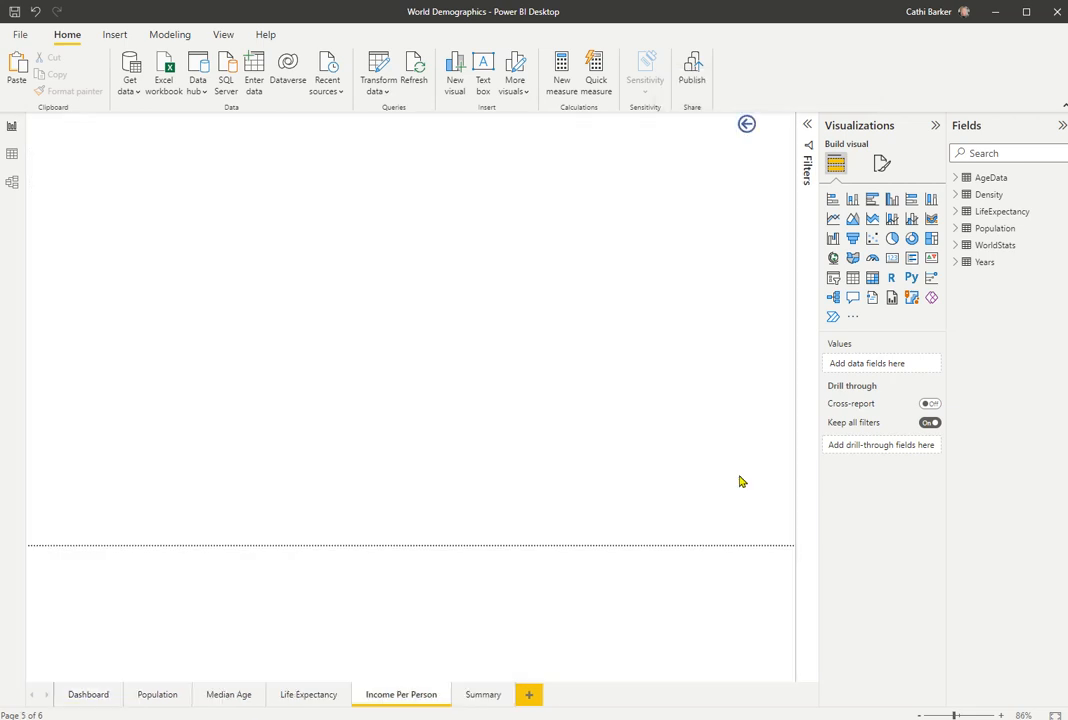
ctrl+click(746, 128)
ctrl+click(760, 431)
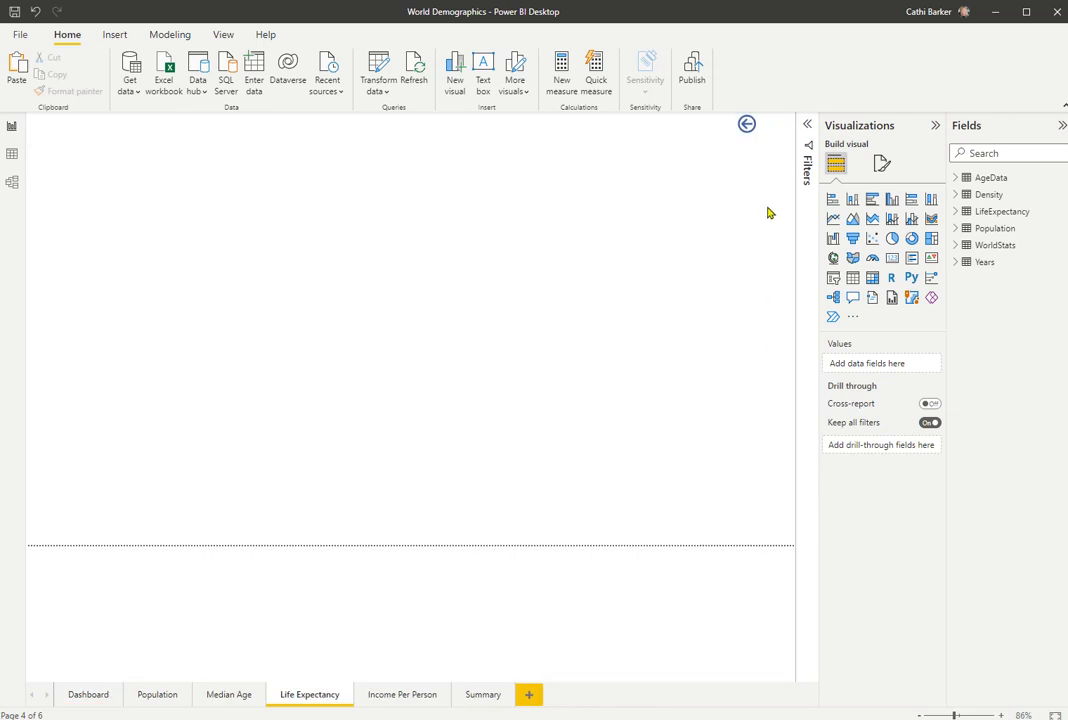
ctrl+click(746, 125)
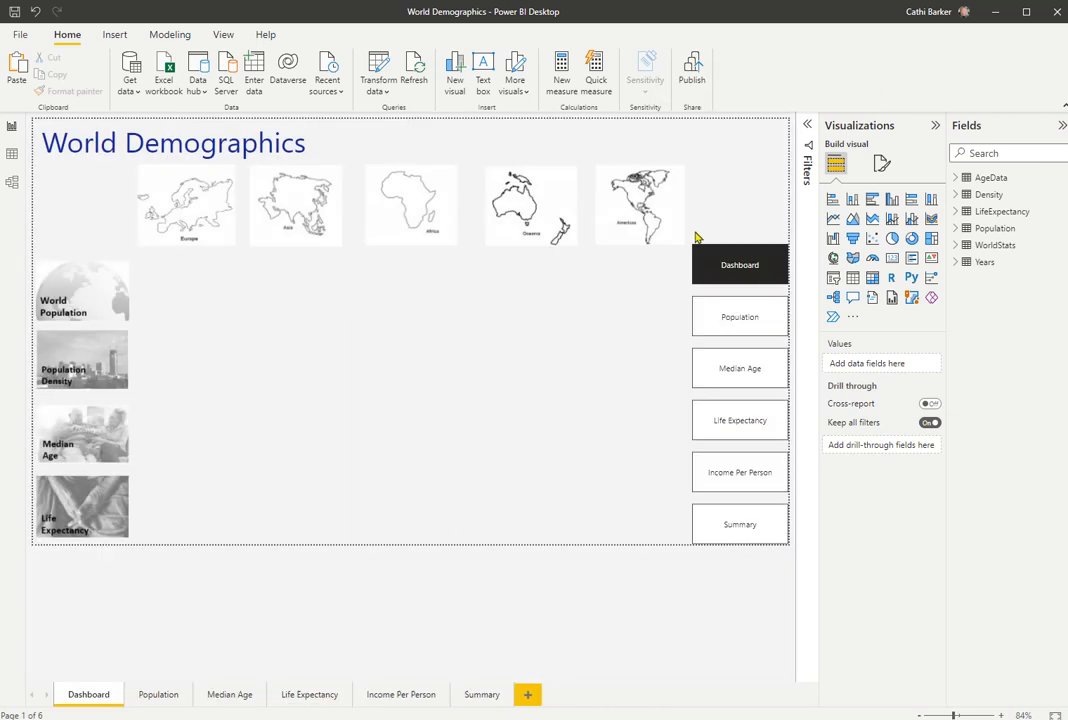